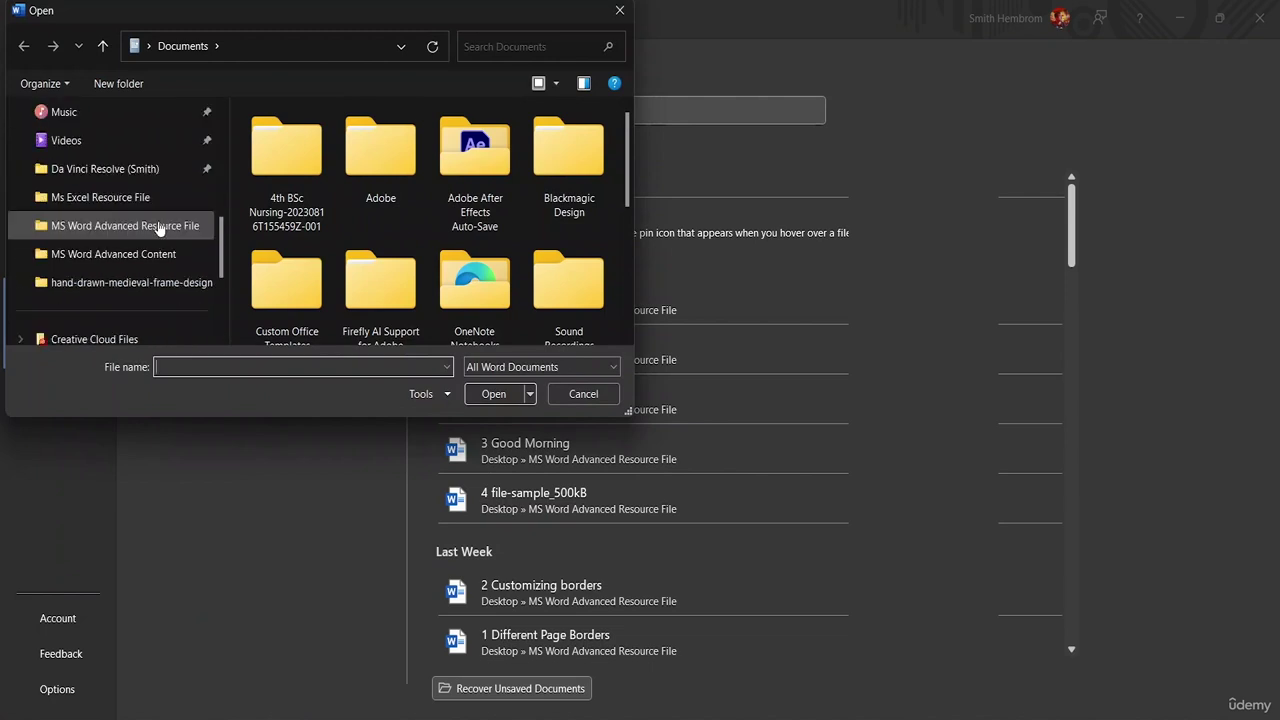
- Open the document 4 file-sample_500kB from the MS Word Advanced Resource File folder
click(147, 230)
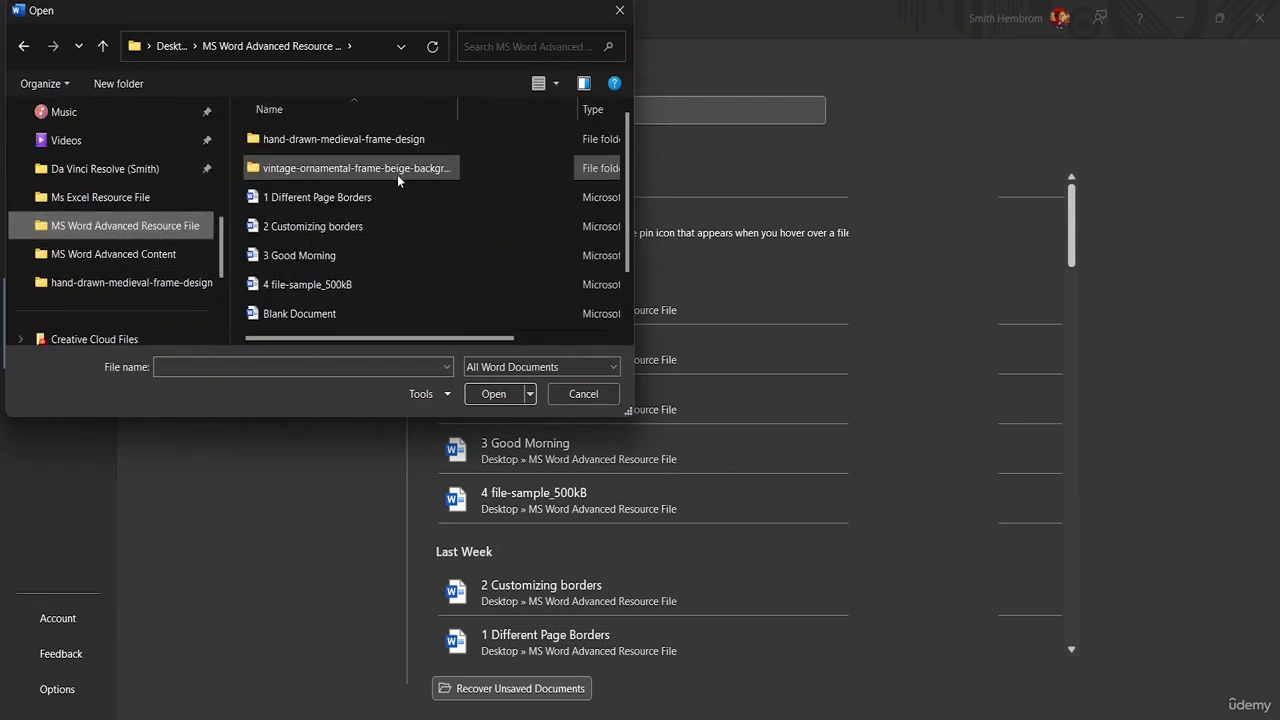
scroll(385, 175, down, 1)
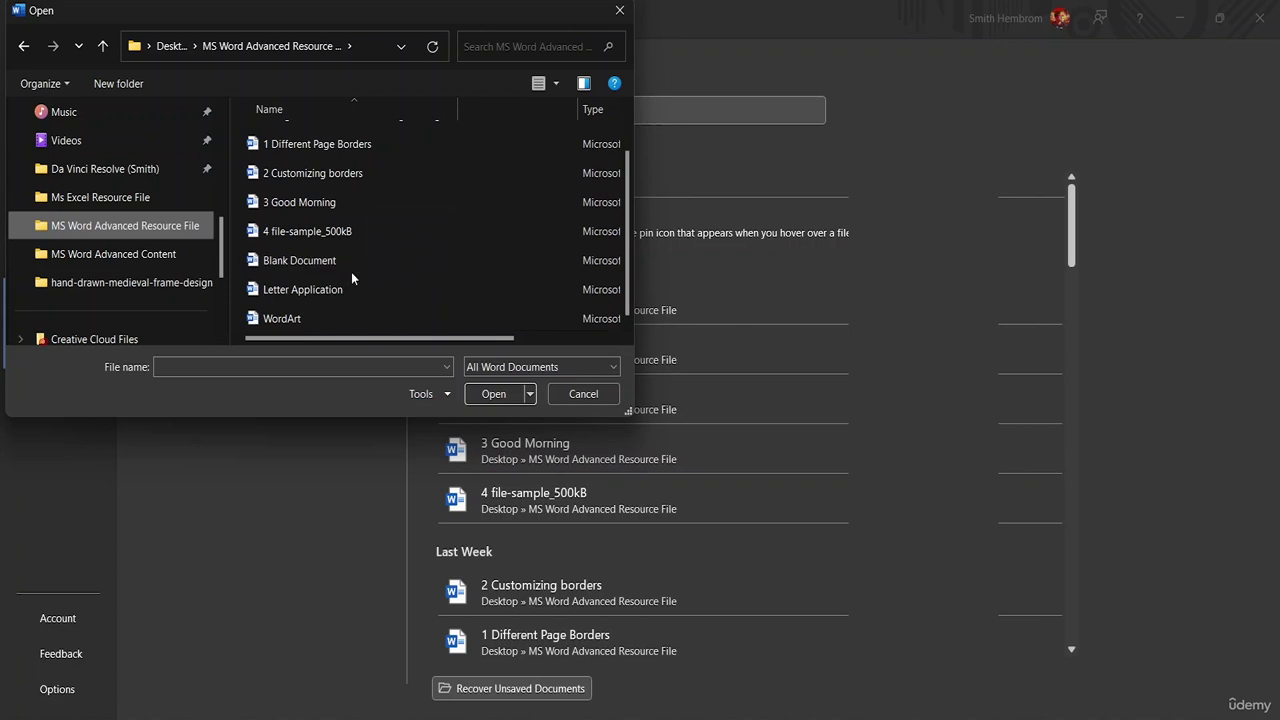
click(329, 232)
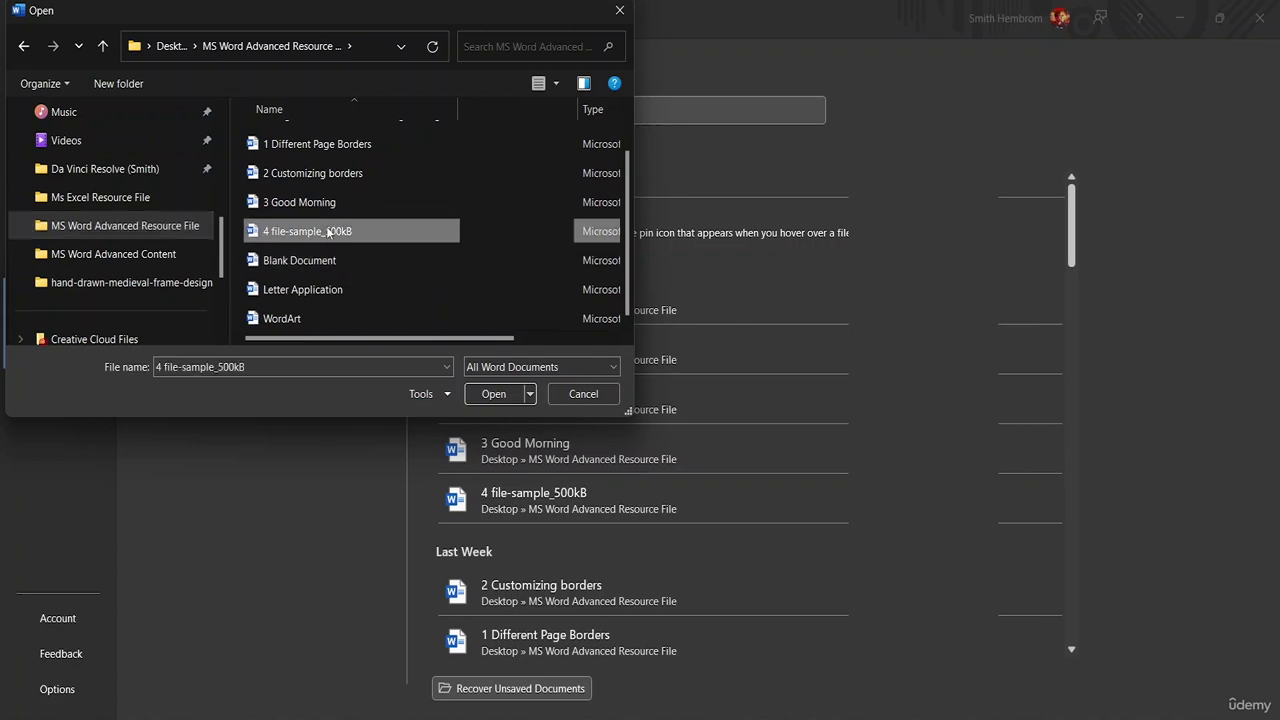
click(328, 174)
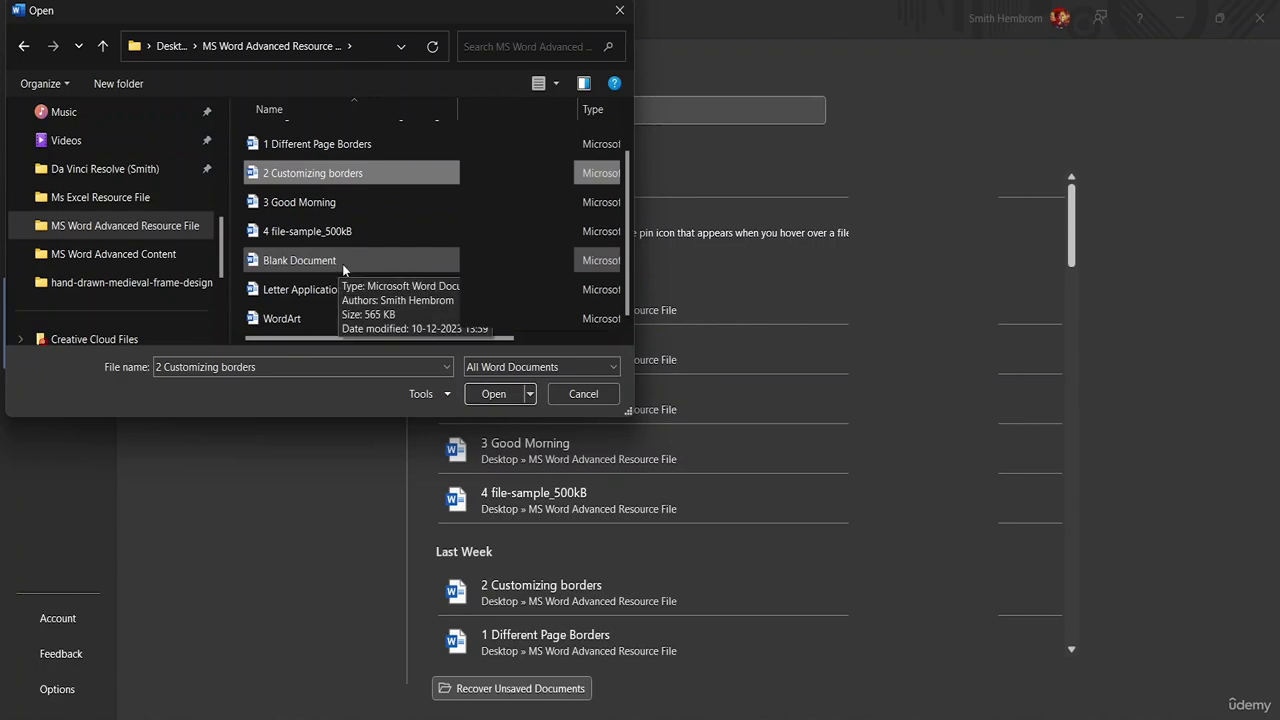
double_click(333, 231)
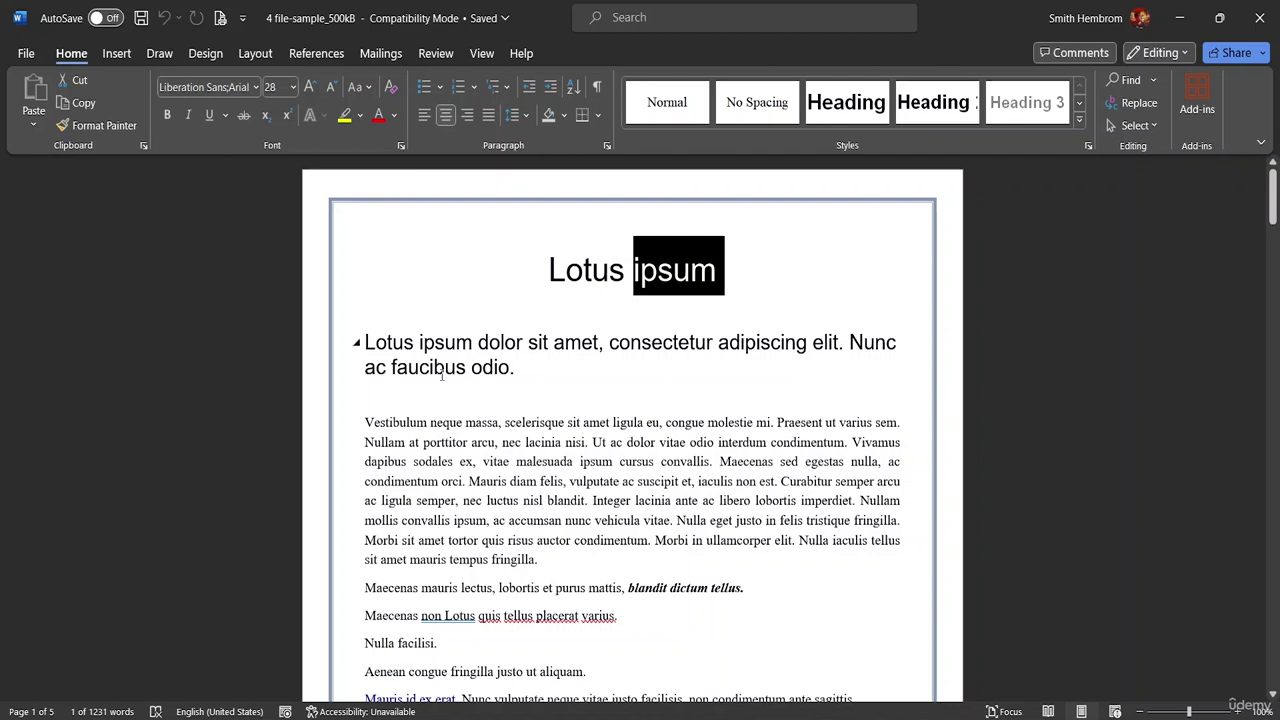
- Display the header area above the title on the first page and return to the body text
triple_click(529, 376)
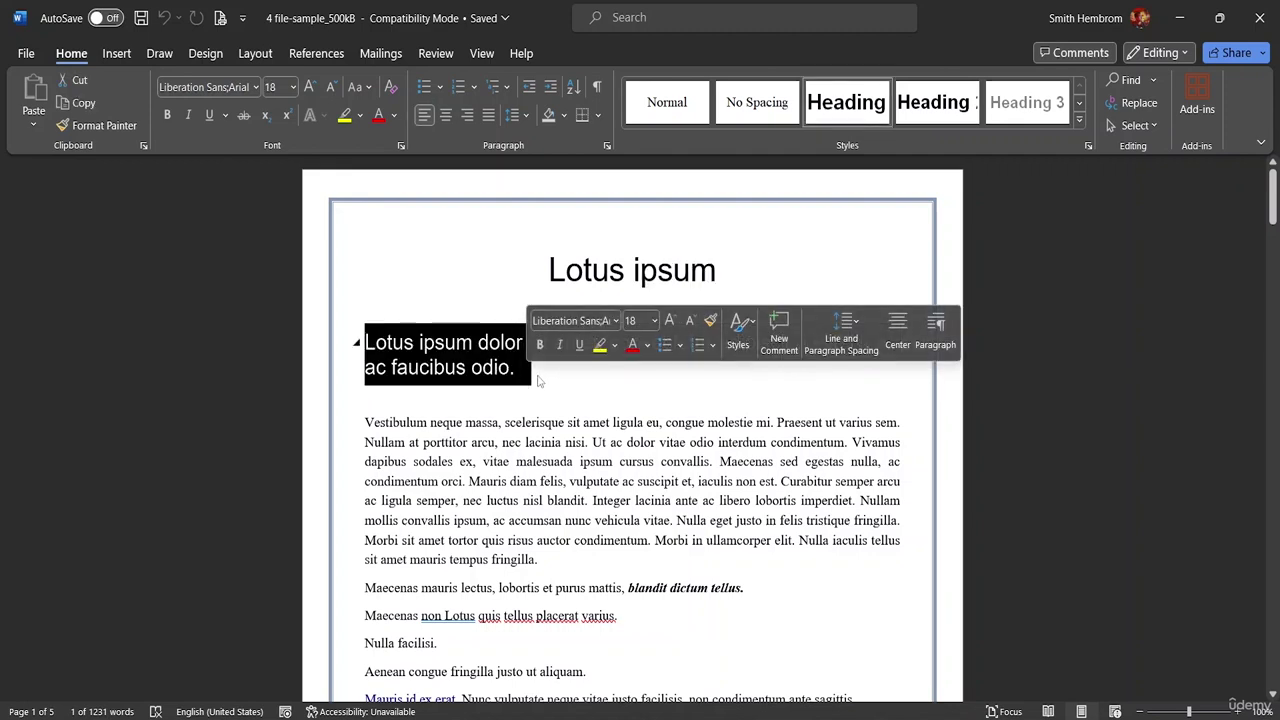
click(535, 374)
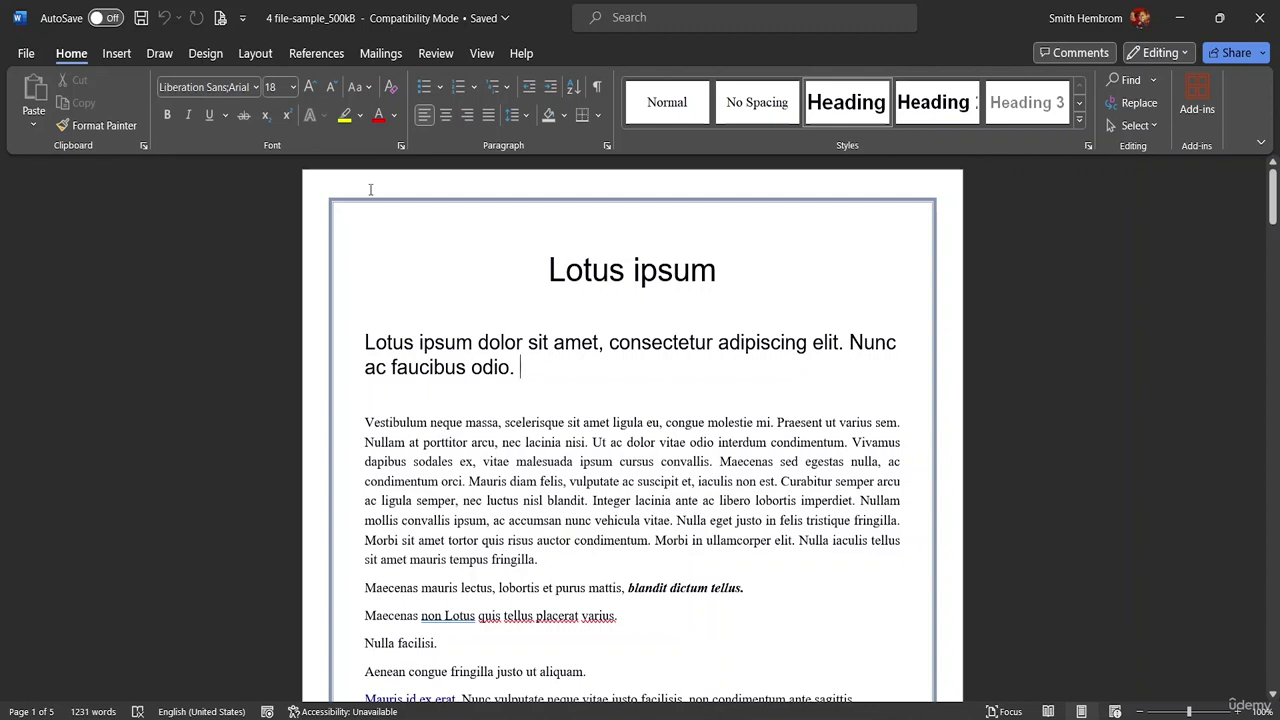
double_click(357, 191)
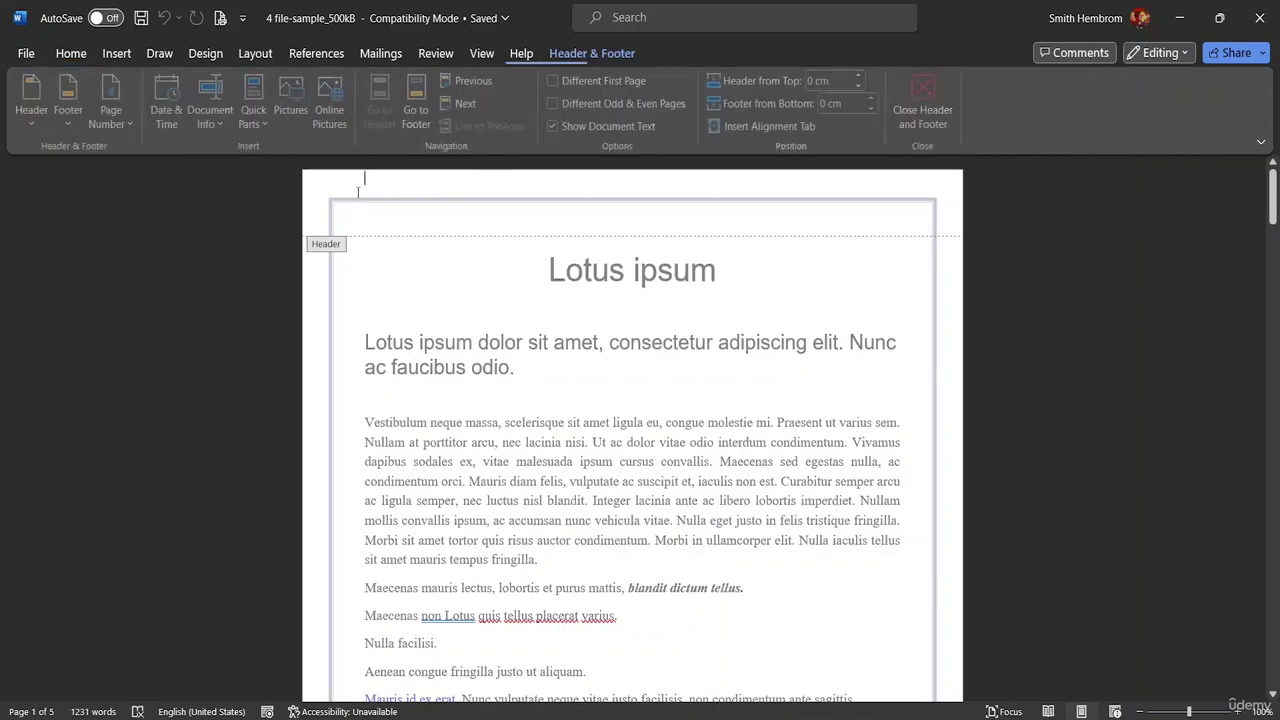
double_click(363, 195)
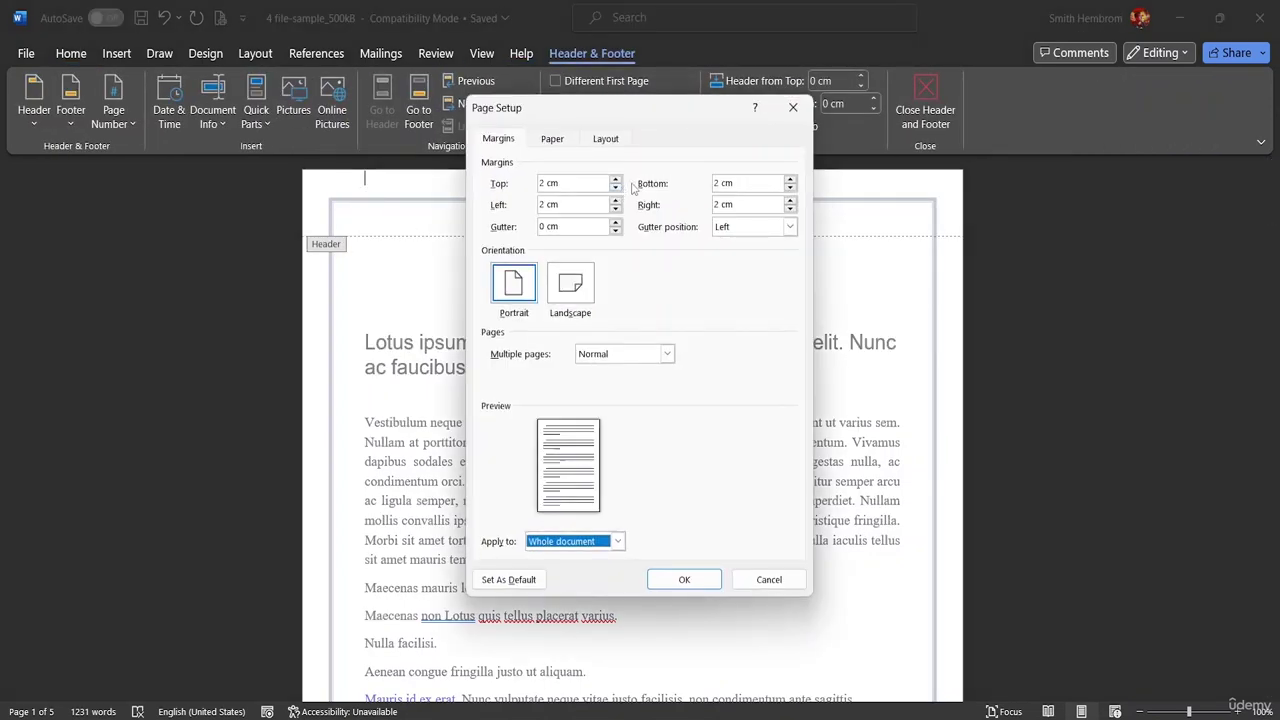
click(792, 107)
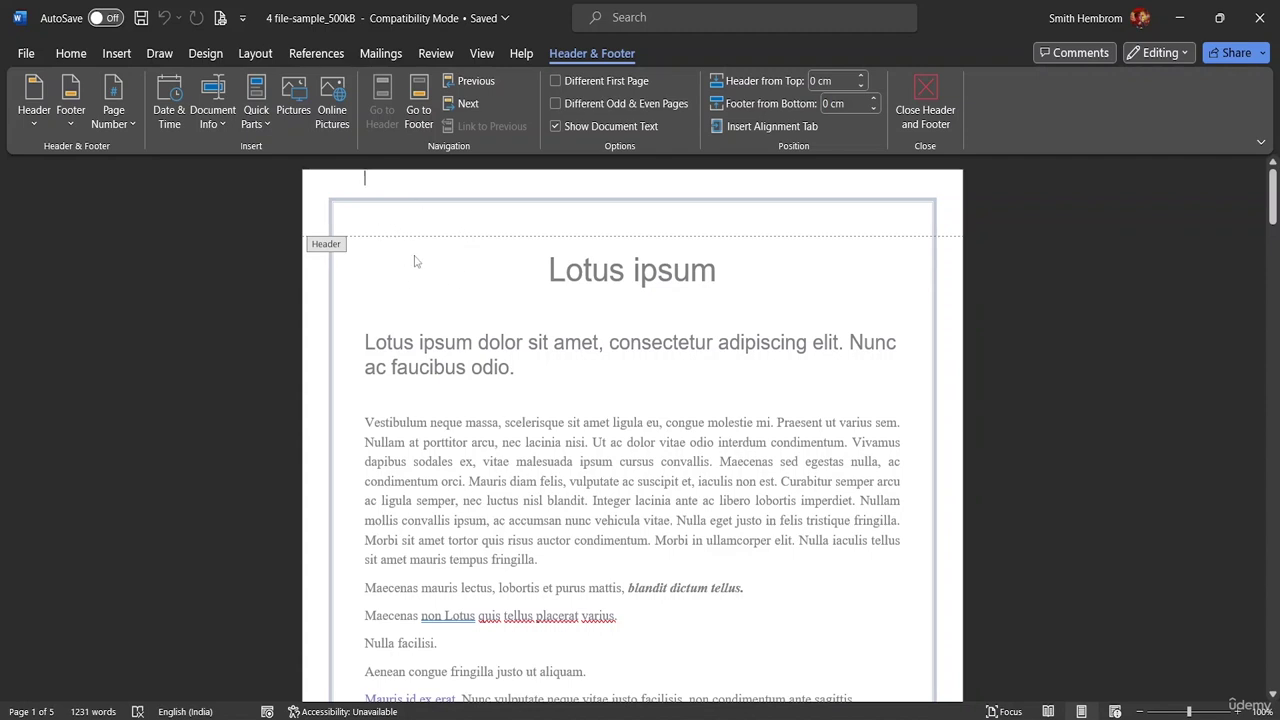
scroll(418, 262, down, 3)
scroll(417, 228, up, 1)
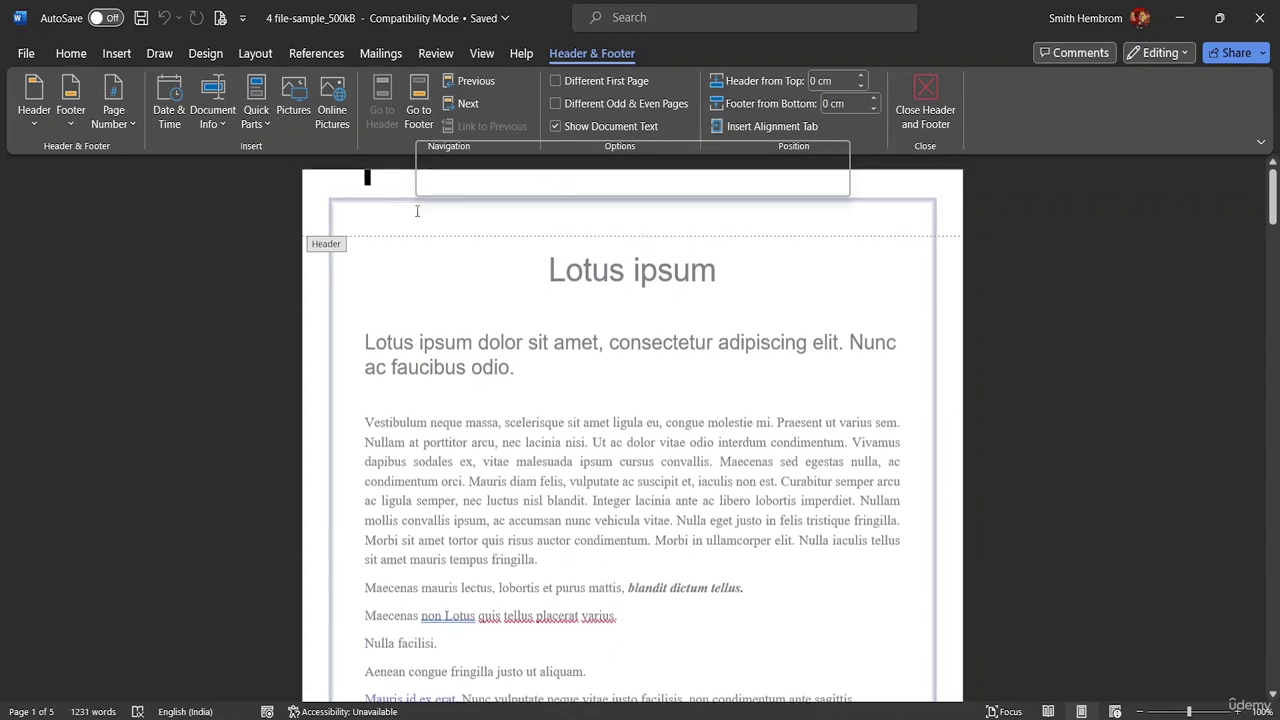
double_click(430, 293)
- Display the footer area at the end of the first page and return to the body text
scroll(437, 291, down, 10)
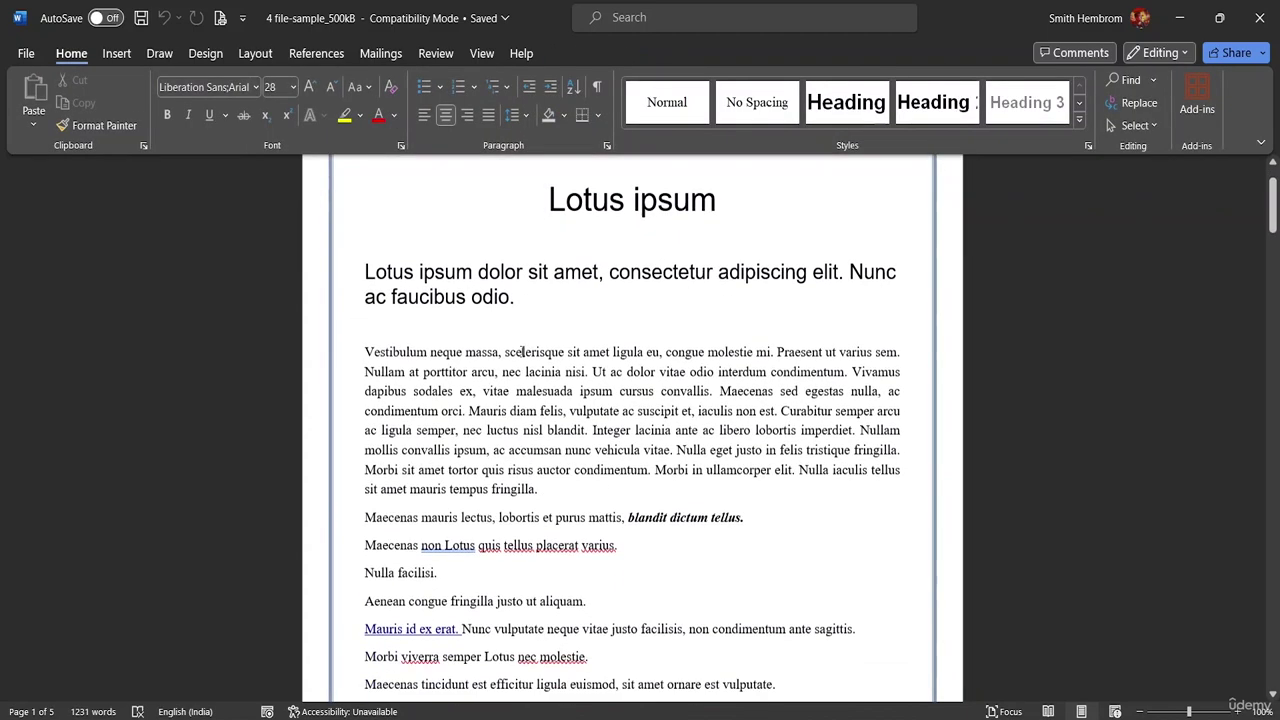
scroll(468, 577, down, 2)
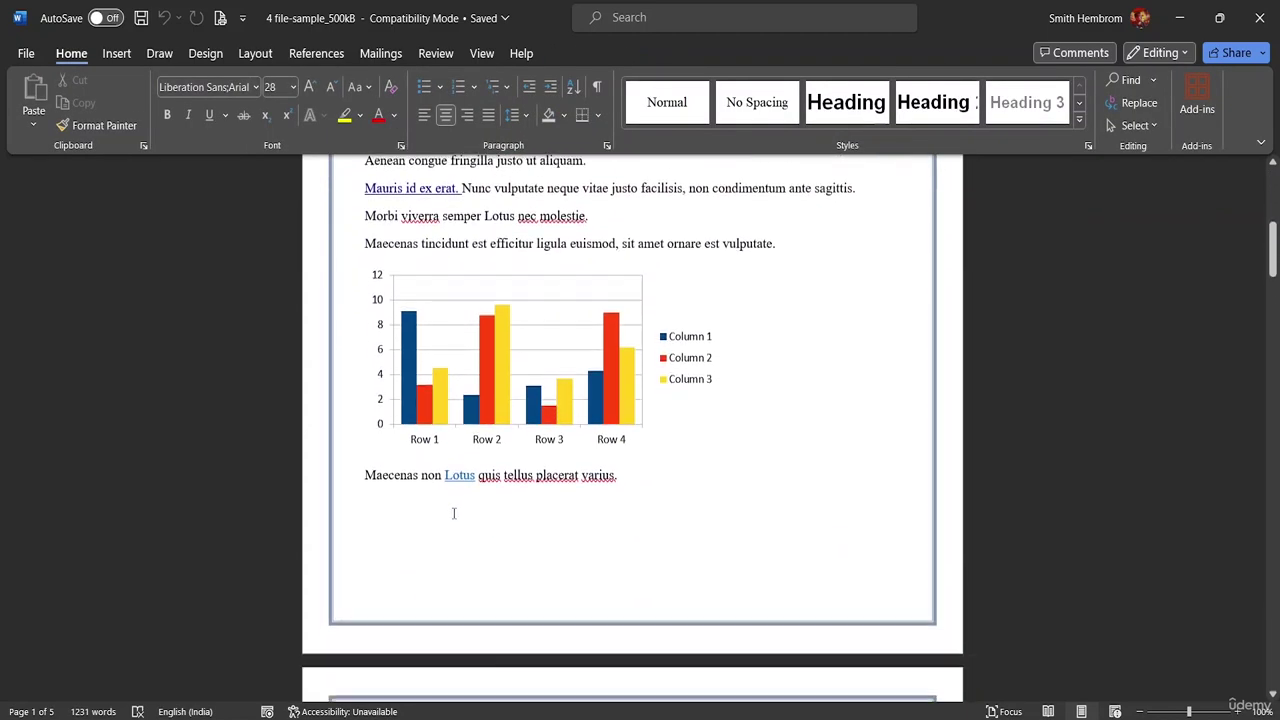
double_click(430, 620)
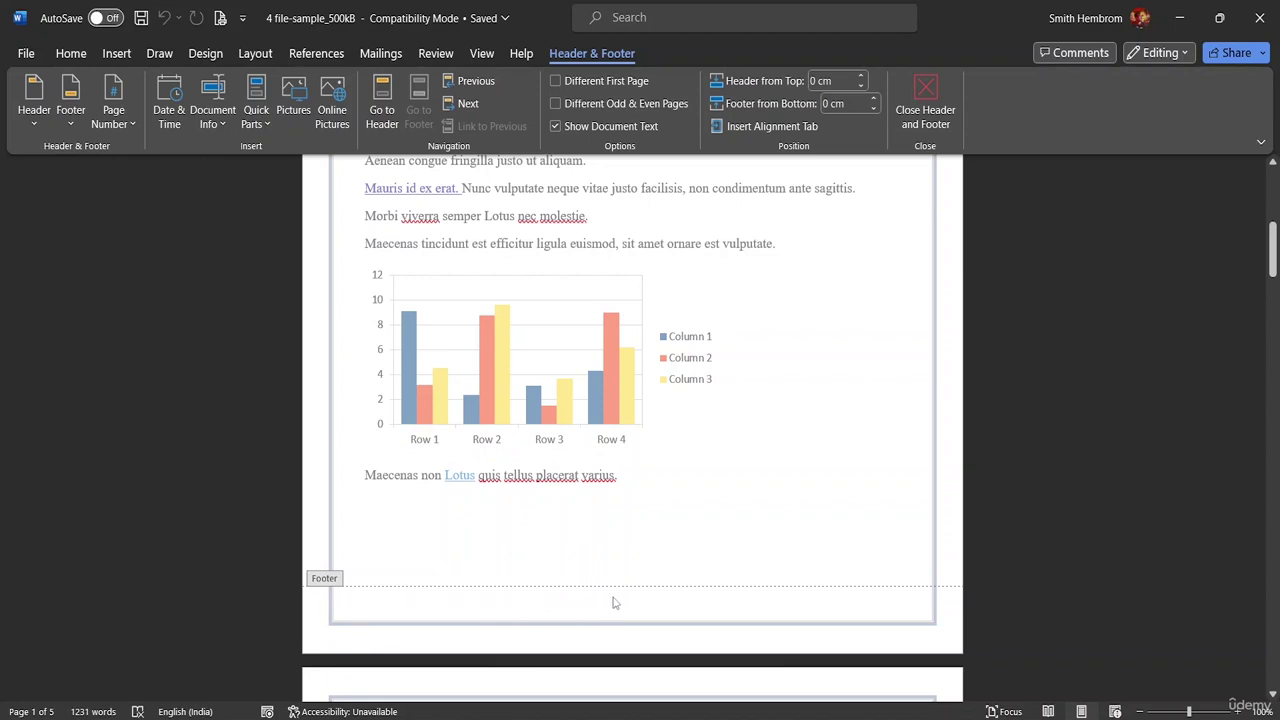
double_click(506, 549)
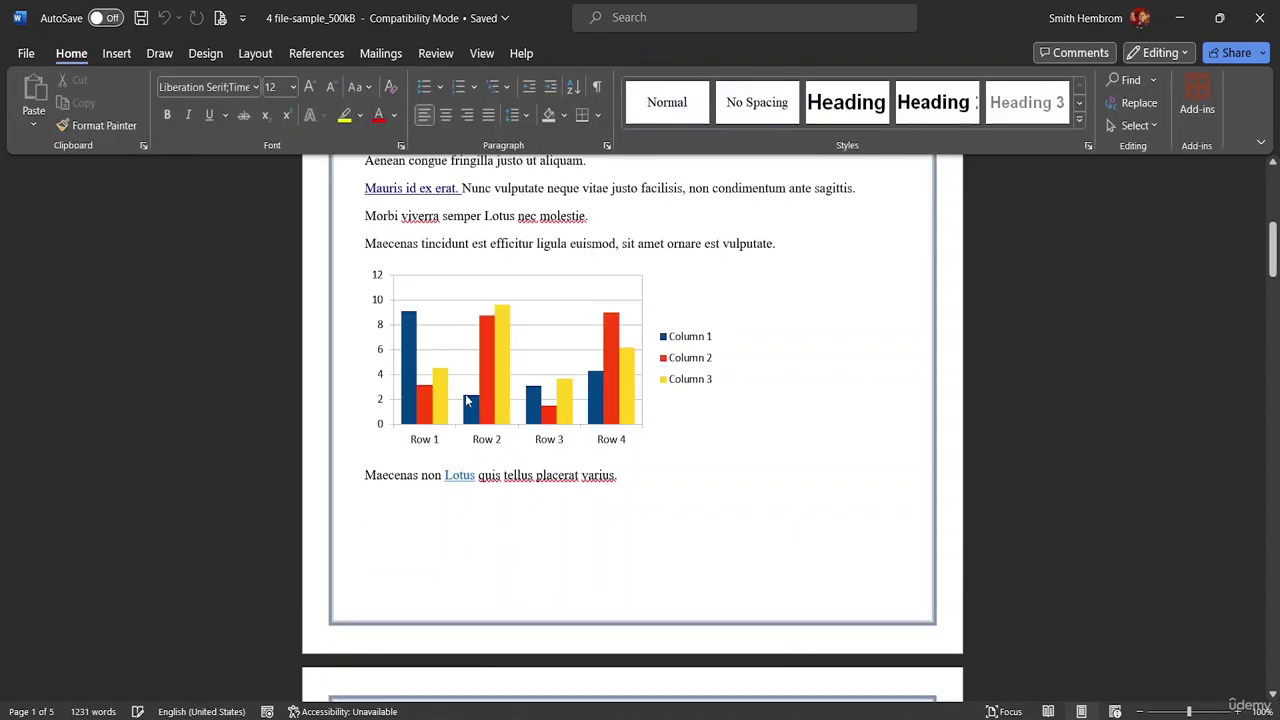
scroll(655, 318, up, 1)
scroll(655, 318, up, 8)
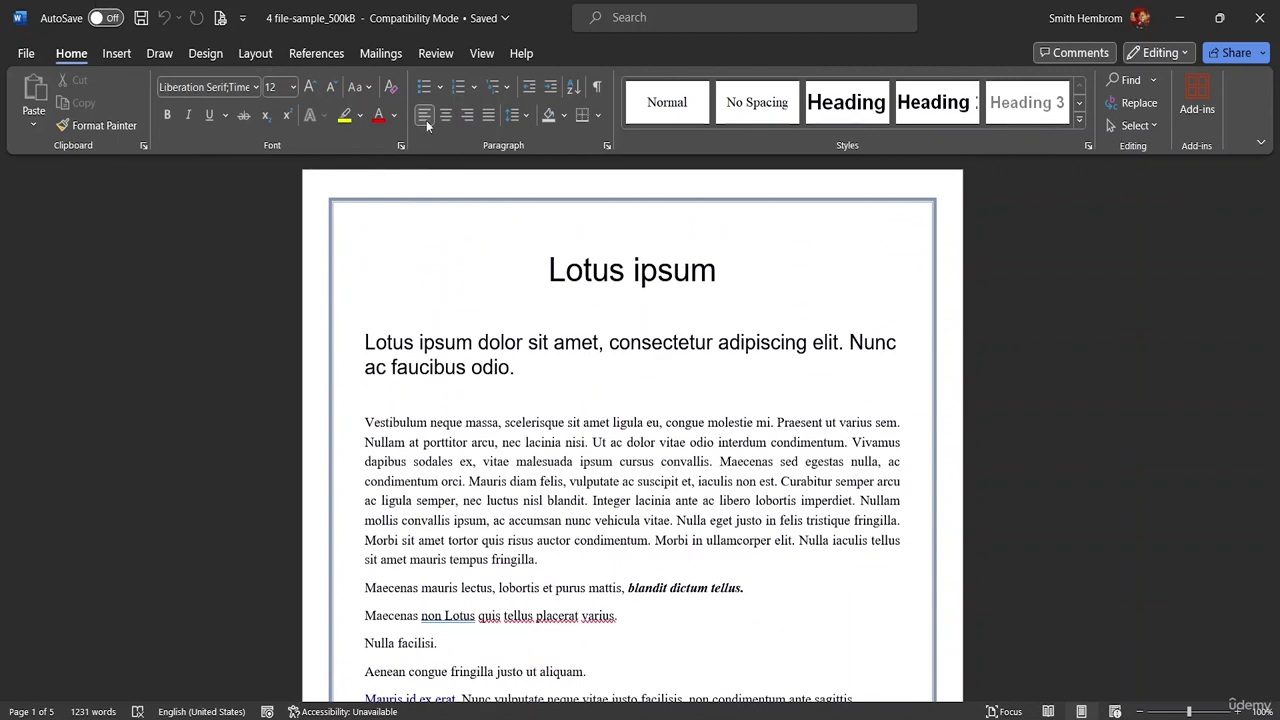
- Open the first page's header for editing and look over the built-in header designs without applying one
click(116, 54)
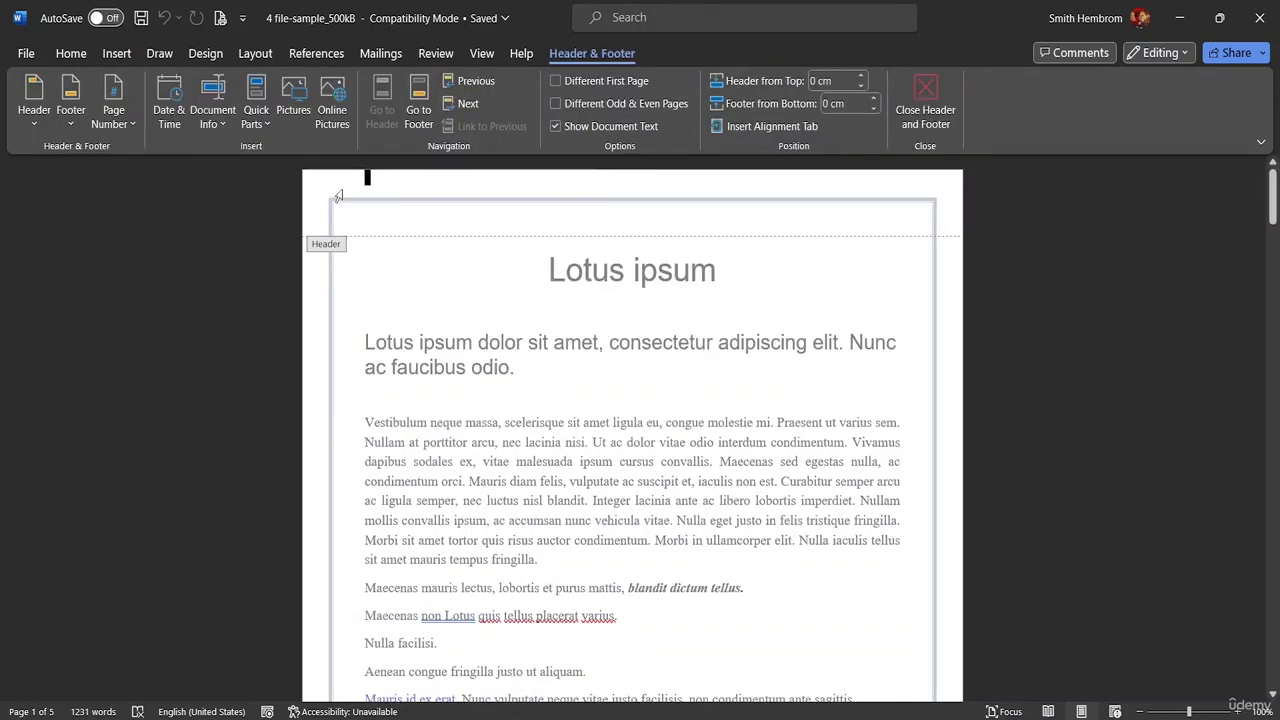
click(30, 124)
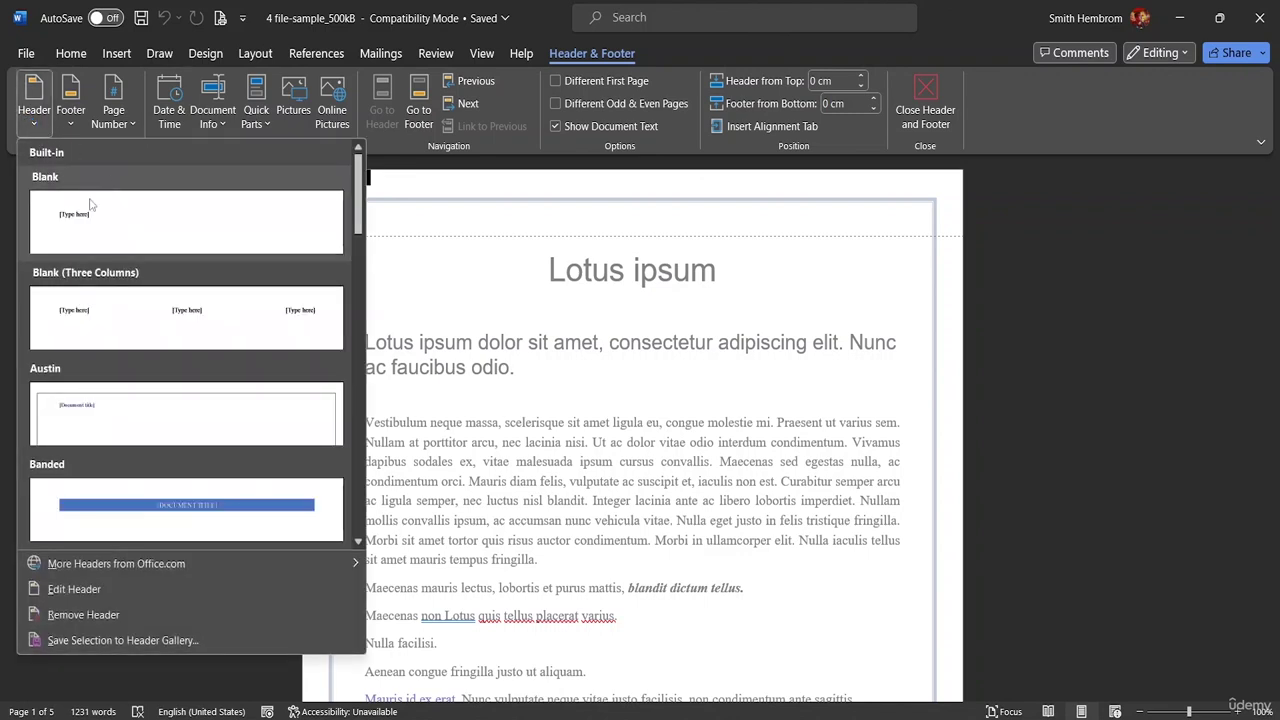
click(180, 598)
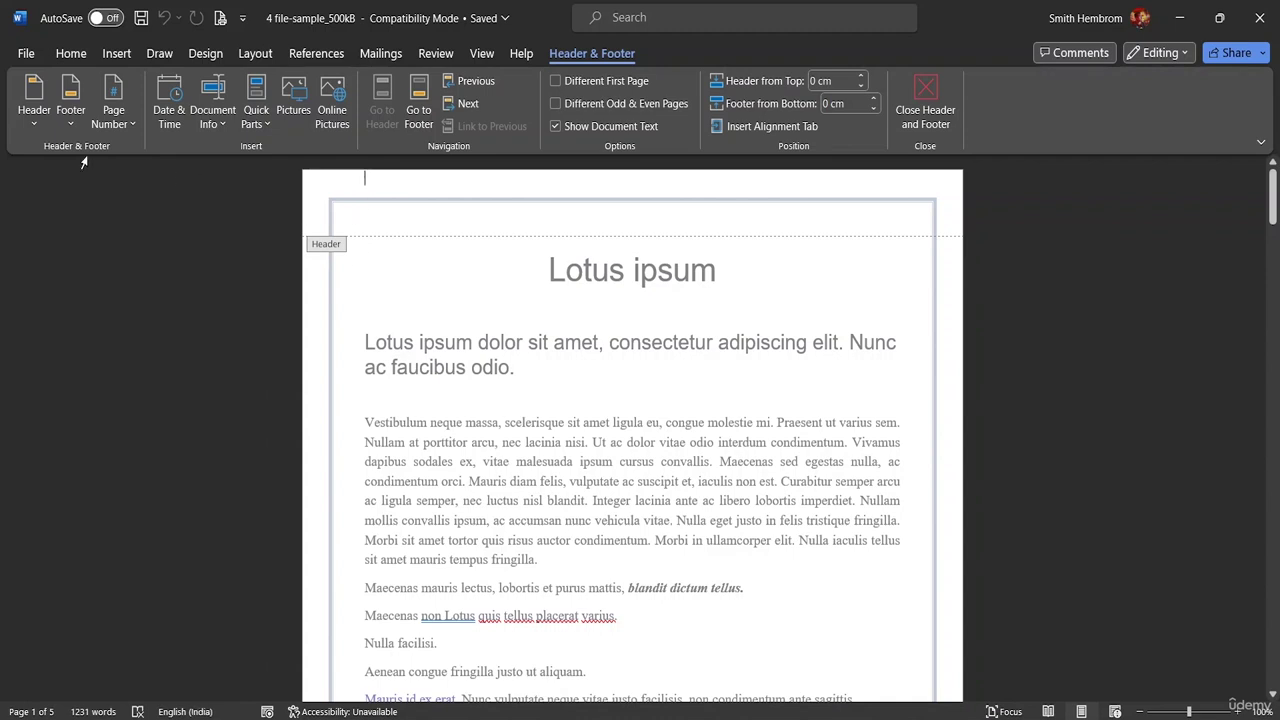
click(35, 112)
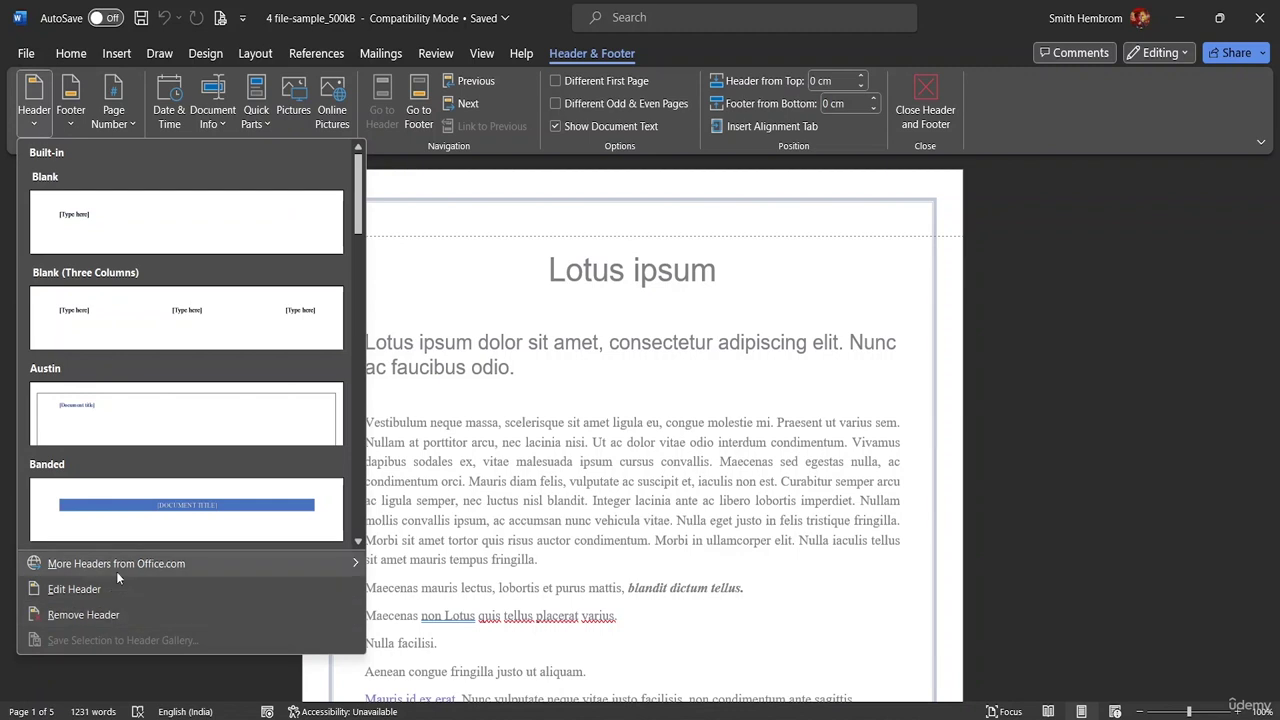
click(425, 180)
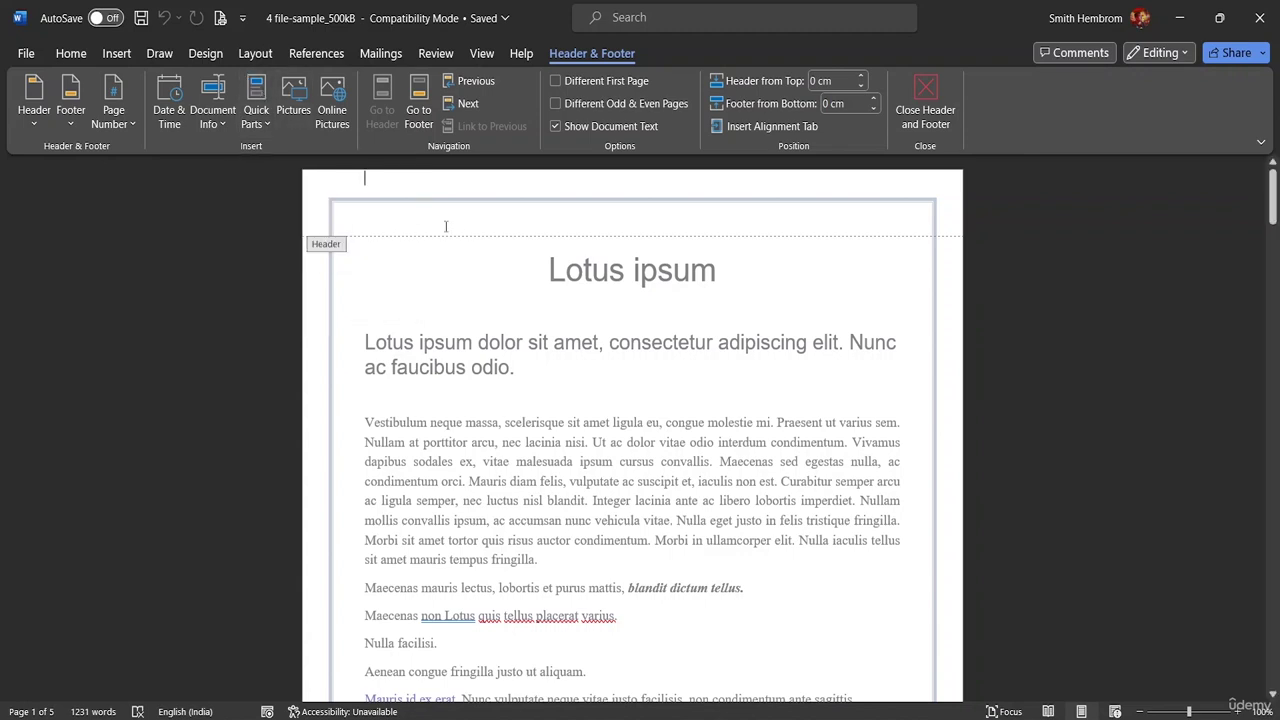
- Add empty lines in the header so the insertion point sits inside the page border, above the title
double_click(367, 222)
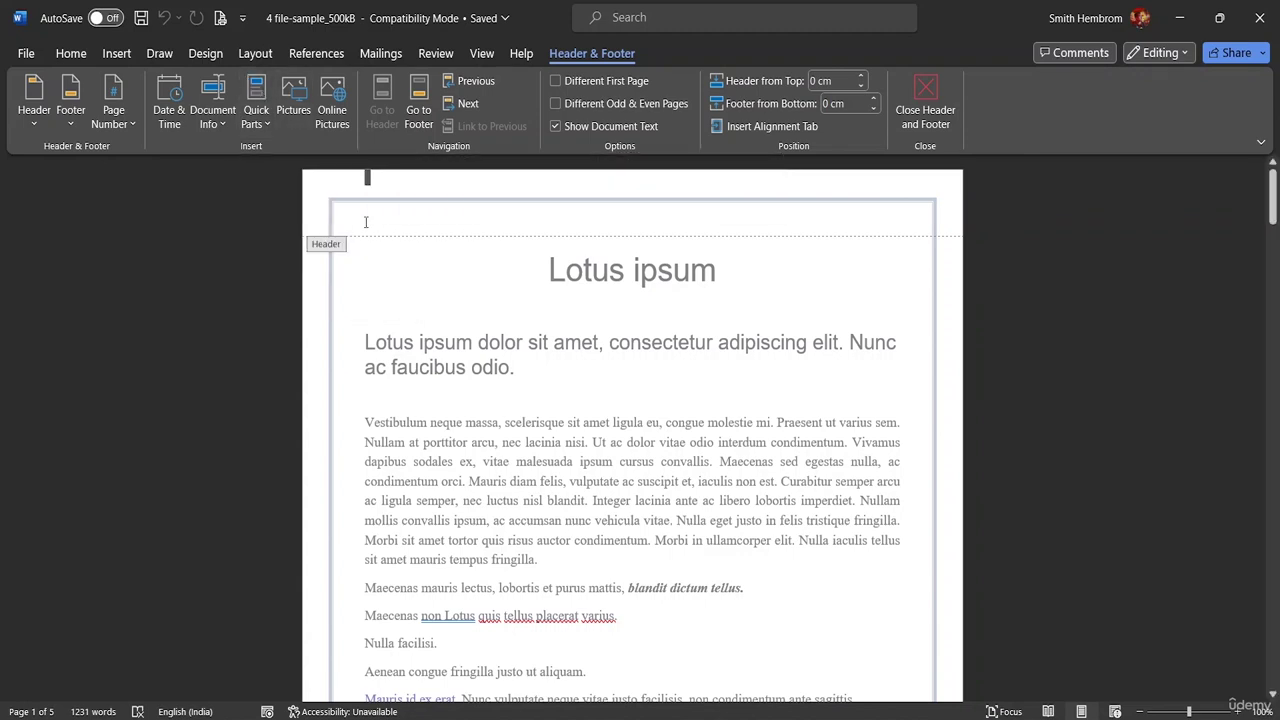
double_click(370, 222)
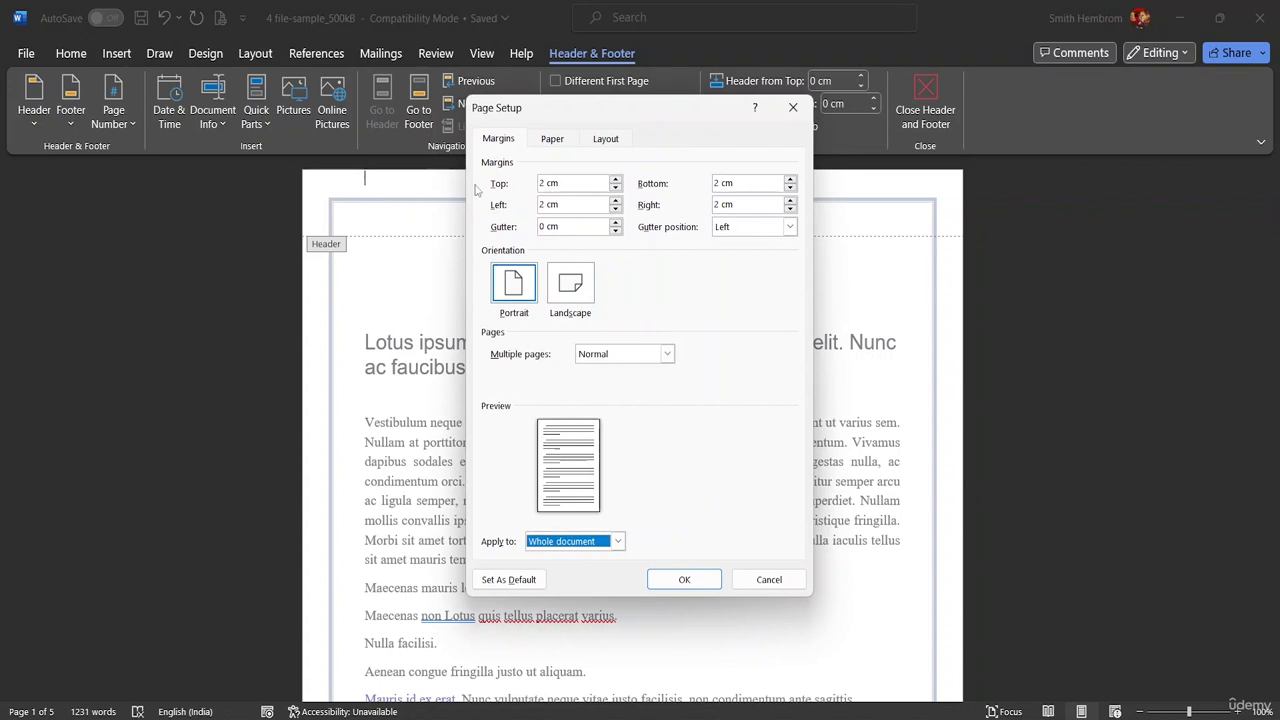
click(793, 107)
key(Return)
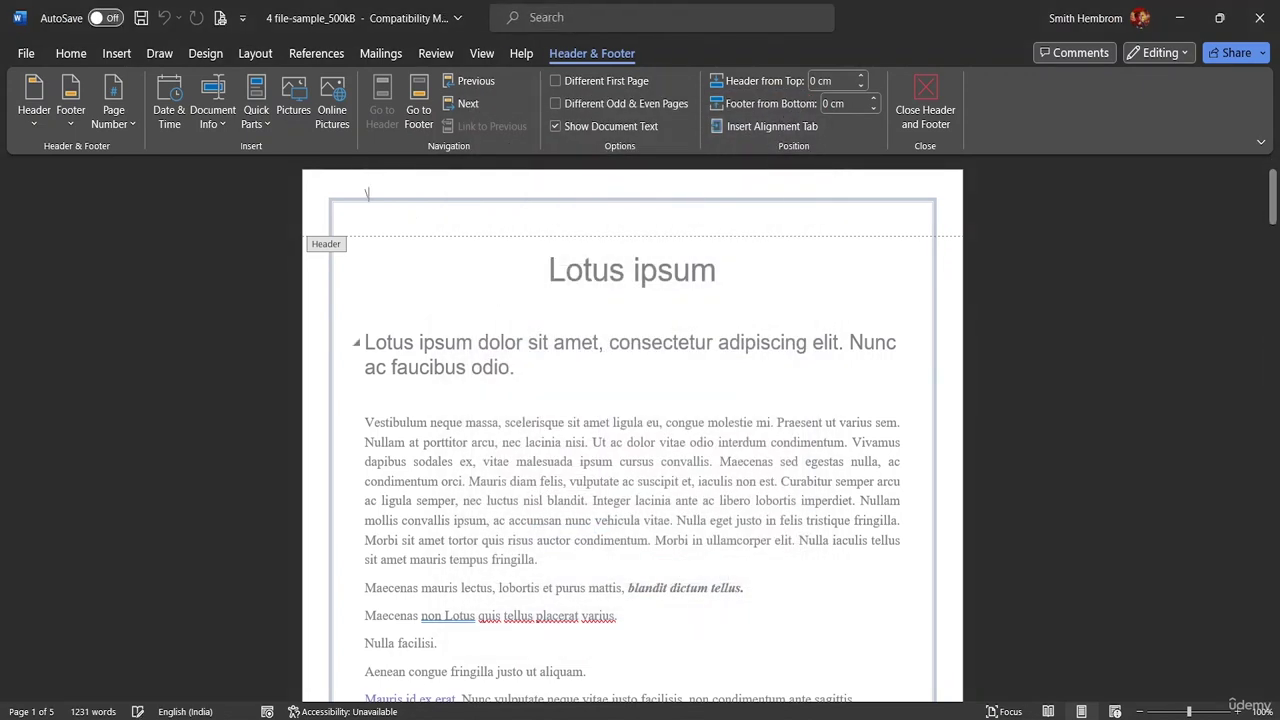
click(366, 194)
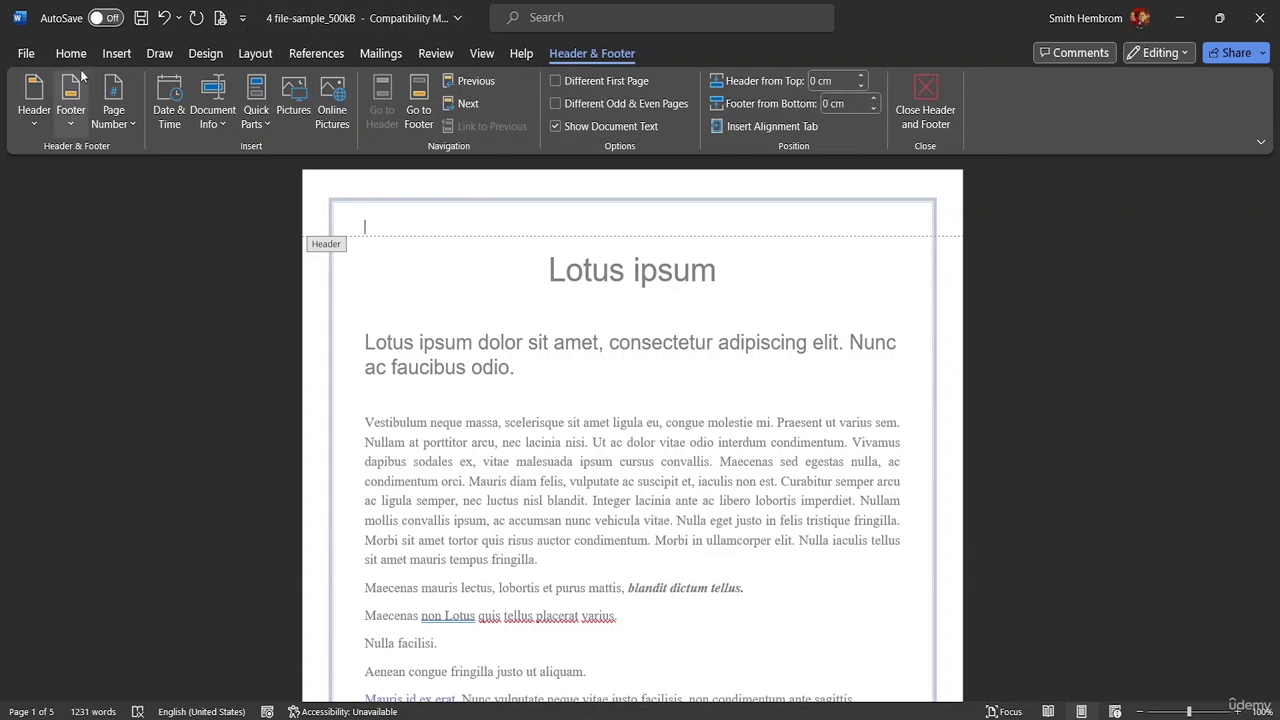
double_click(117, 56)
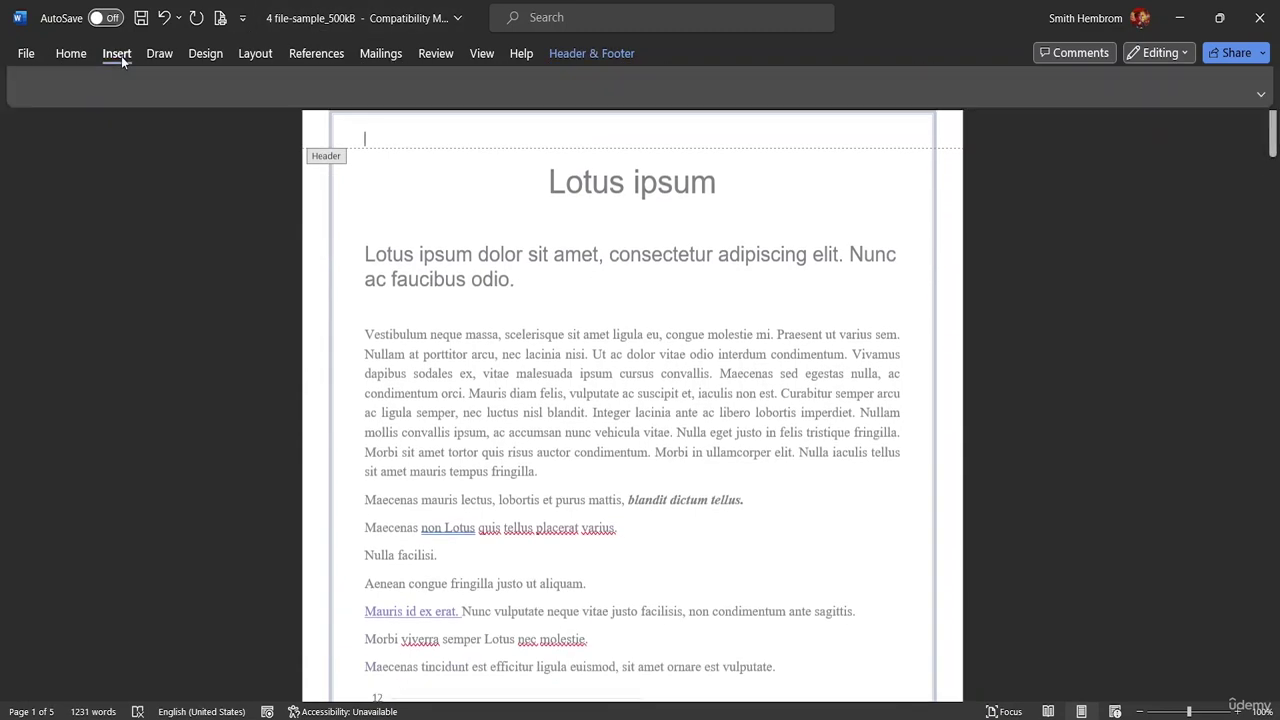
click(120, 56)
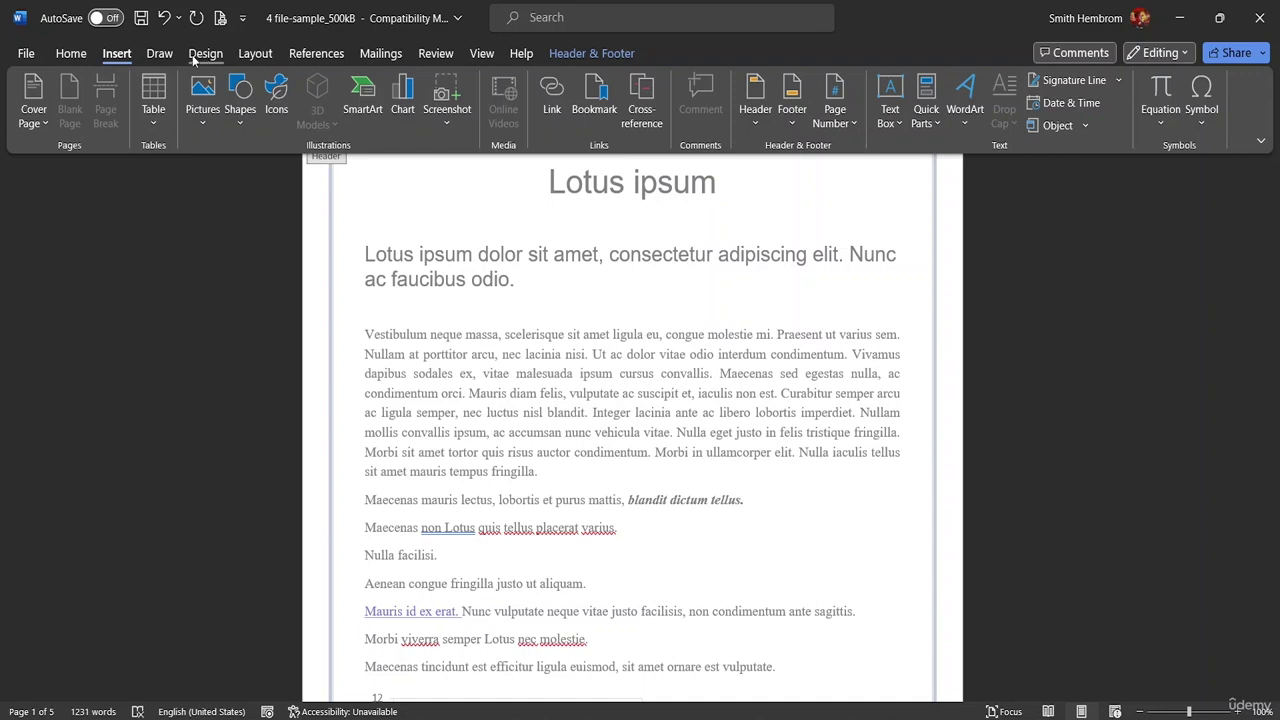
double_click(160, 56)
click(205, 56)
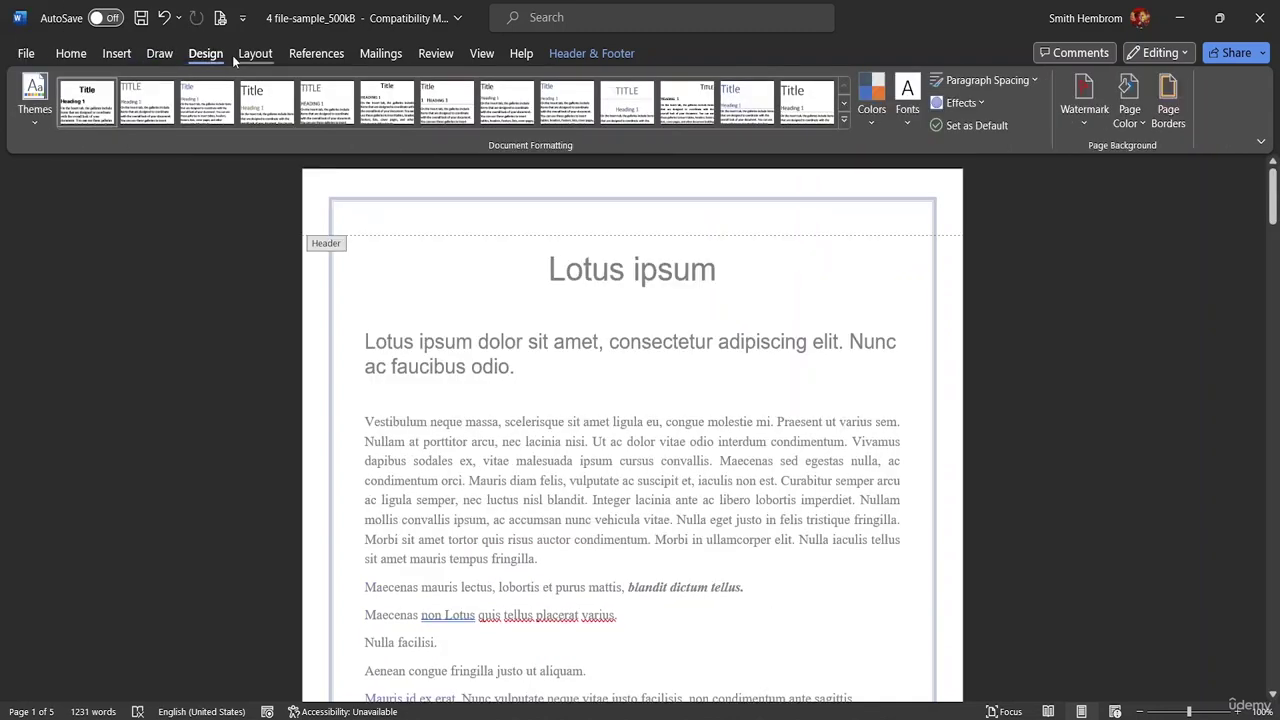
click(237, 57)
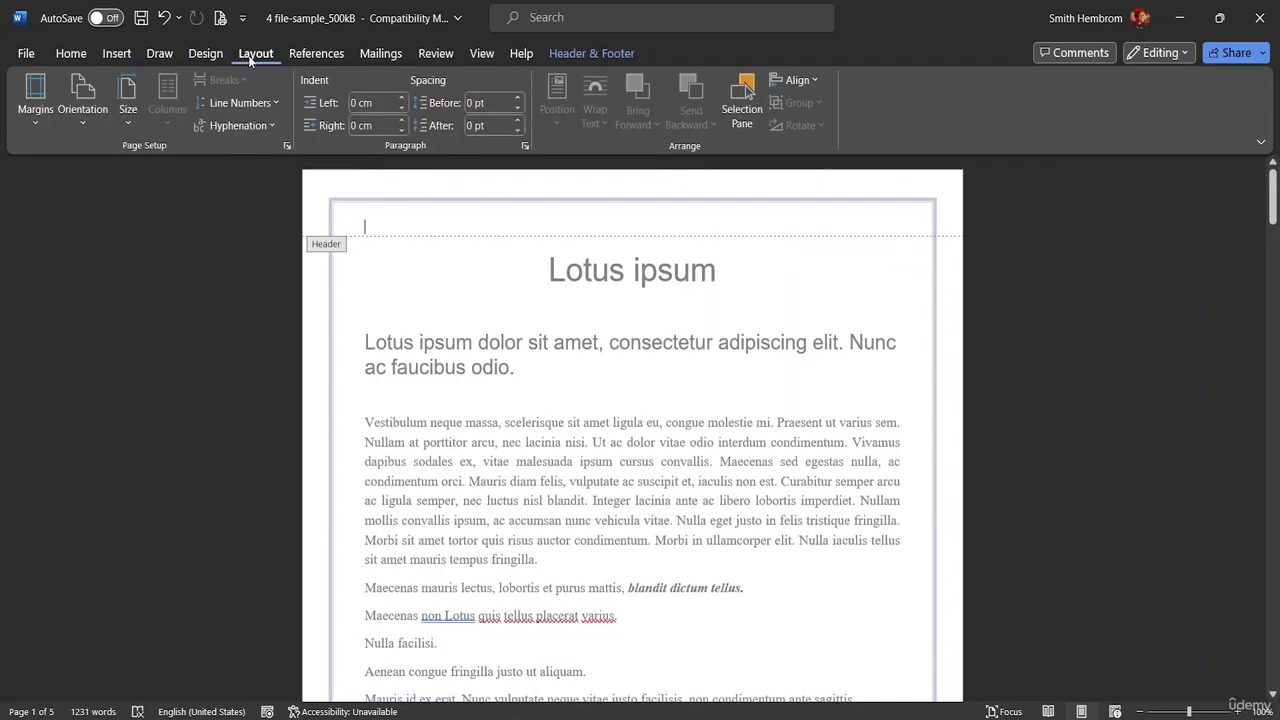
click(338, 55)
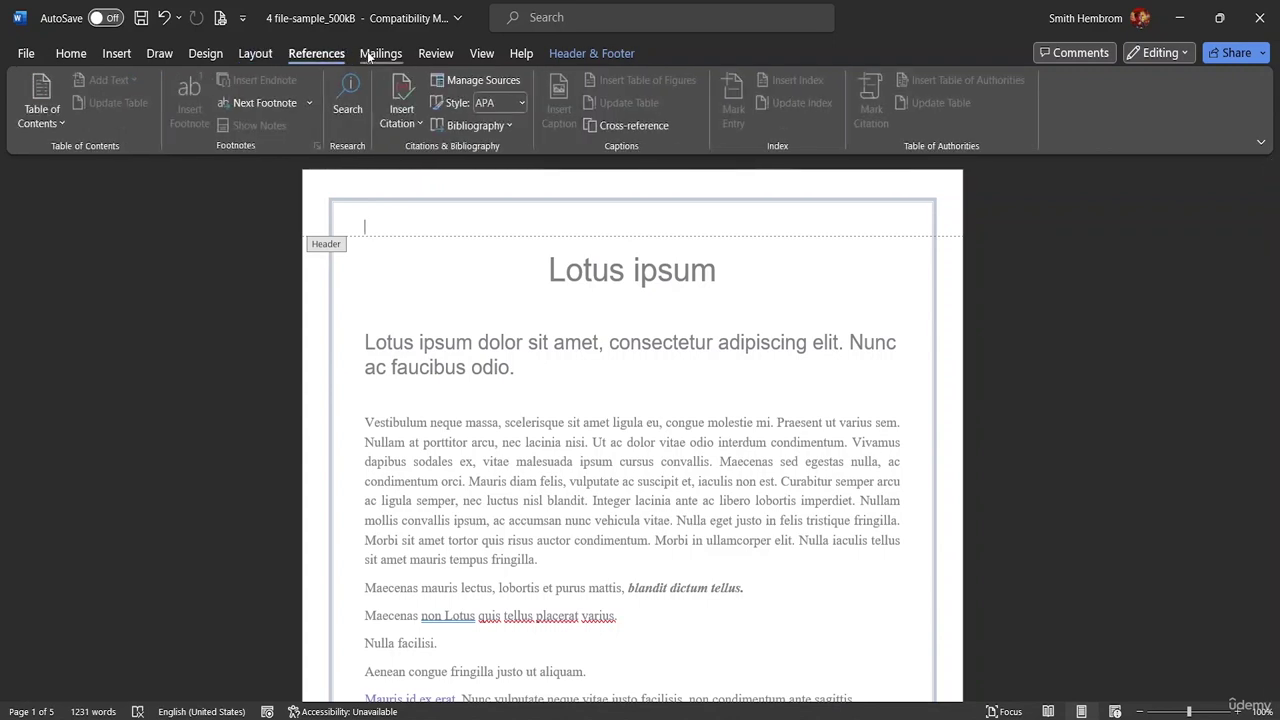
click(381, 55)
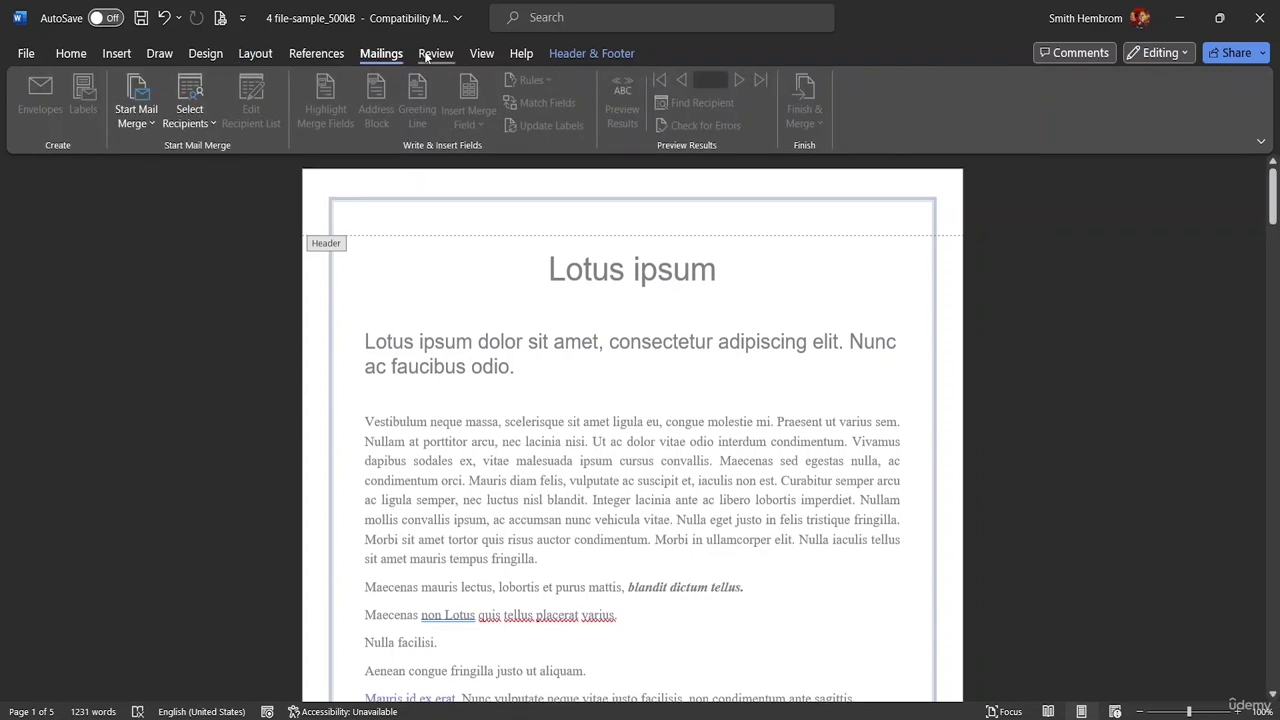
click(430, 55)
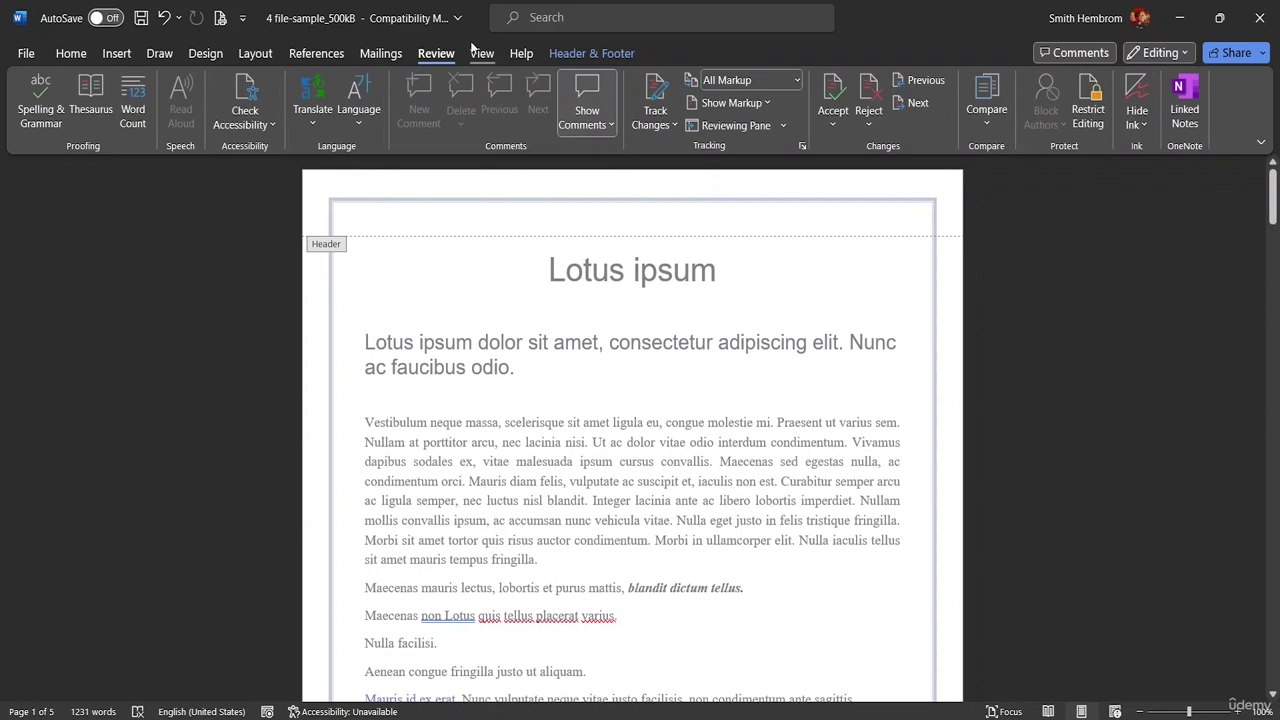
click(585, 54)
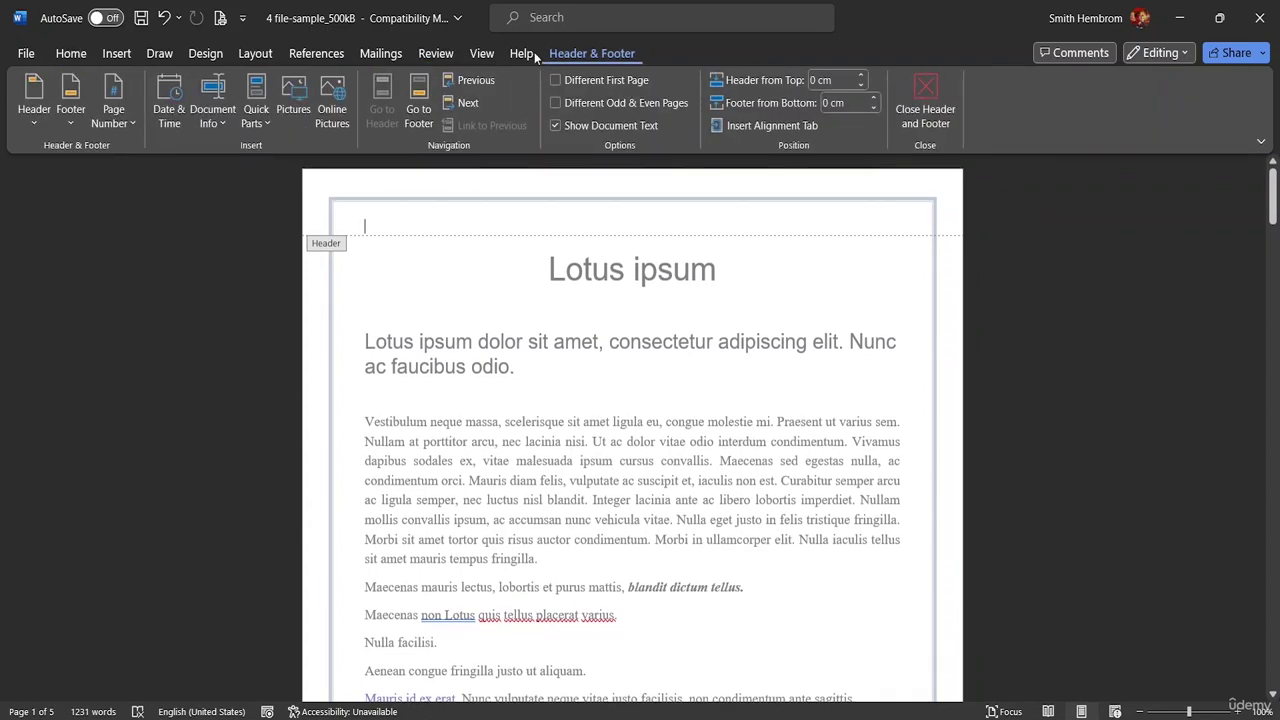
- Insert a FileName field from the Document Information category into the first page's header, using the Lowercase format
click(256, 126)
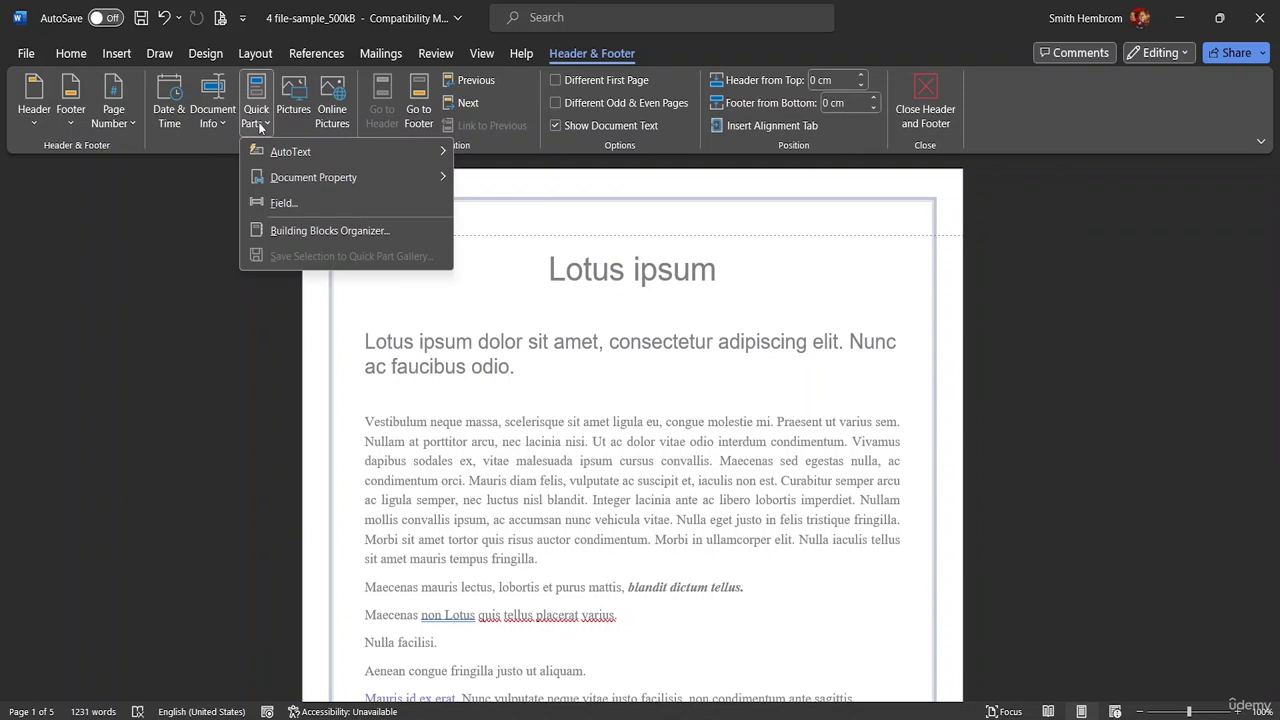
click(332, 201)
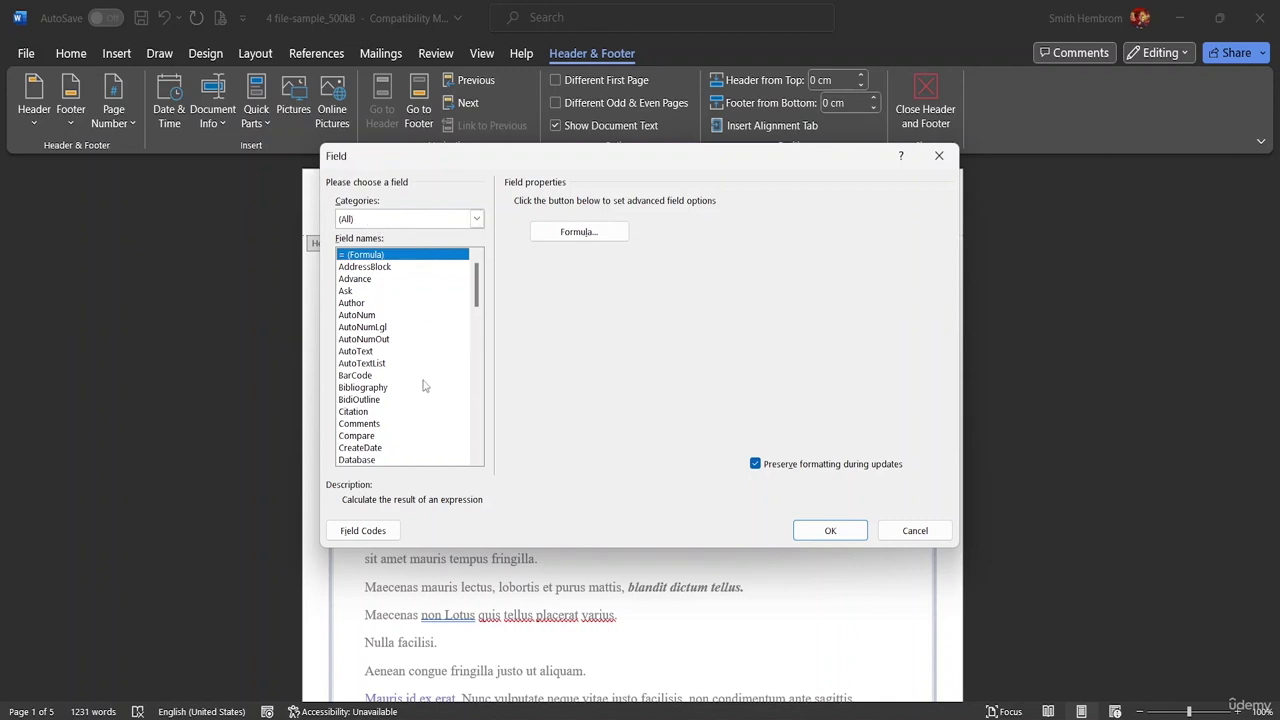
click(476, 220)
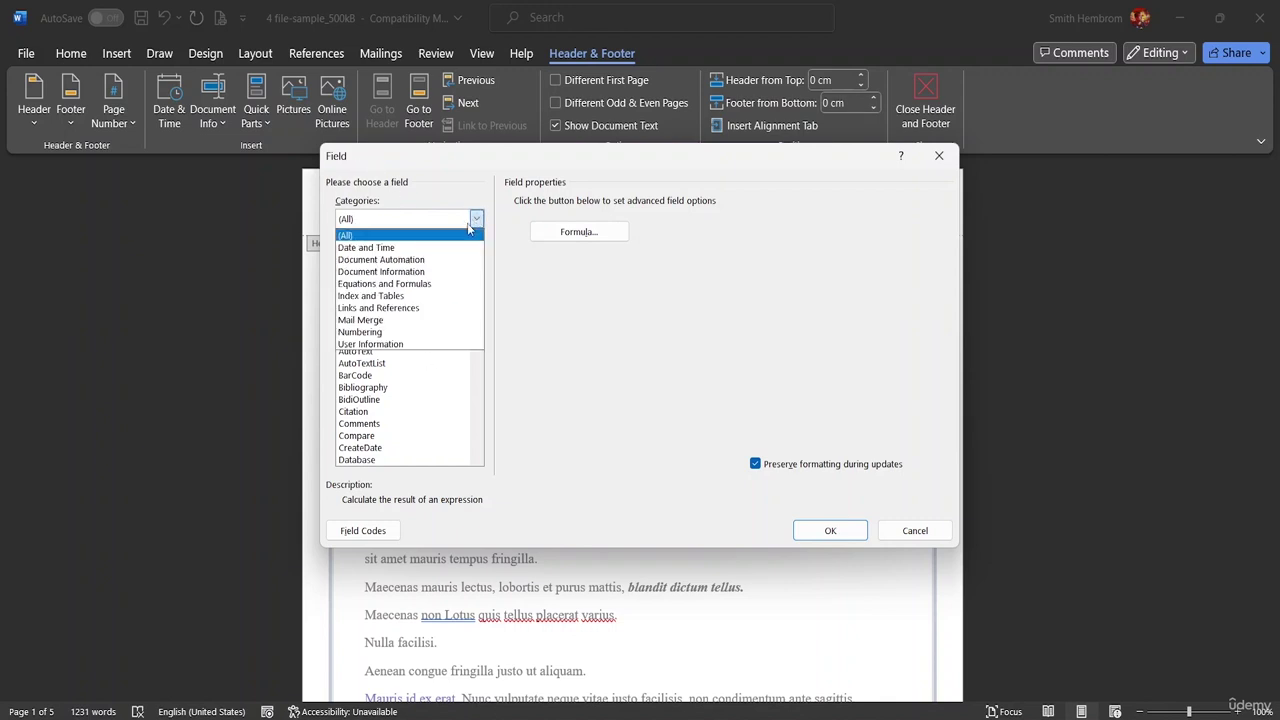
click(402, 273)
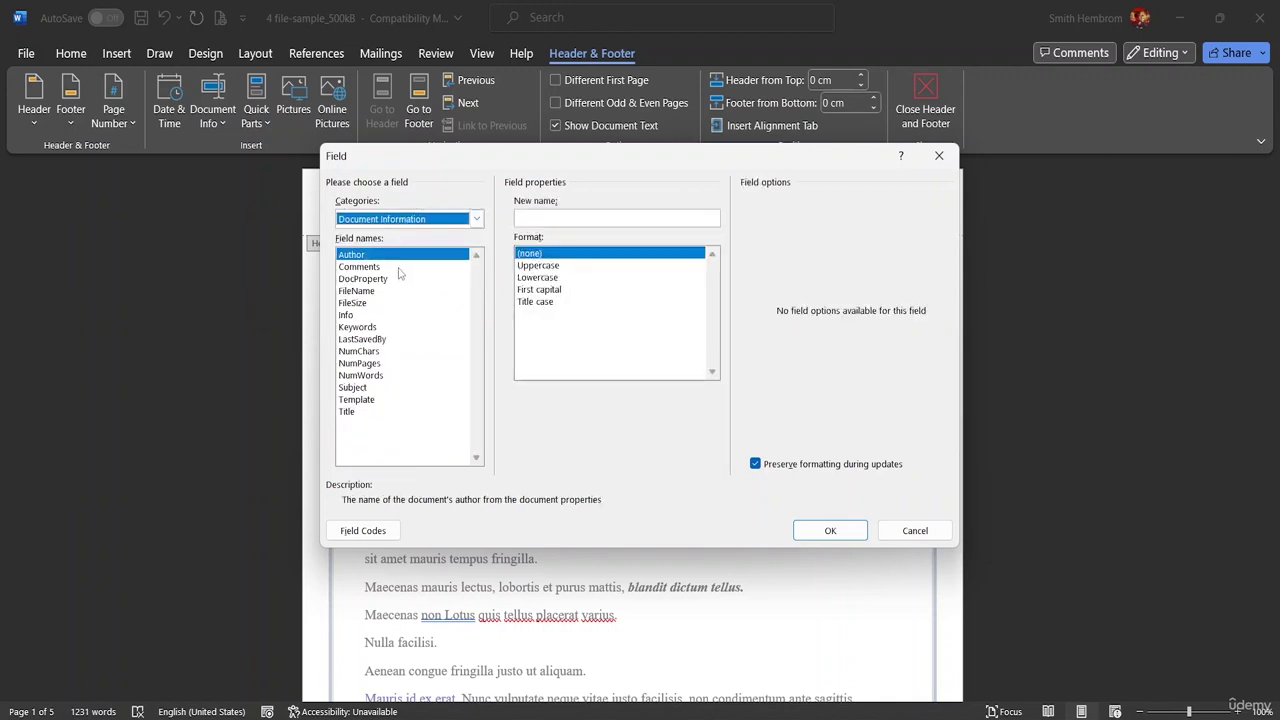
click(369, 292)
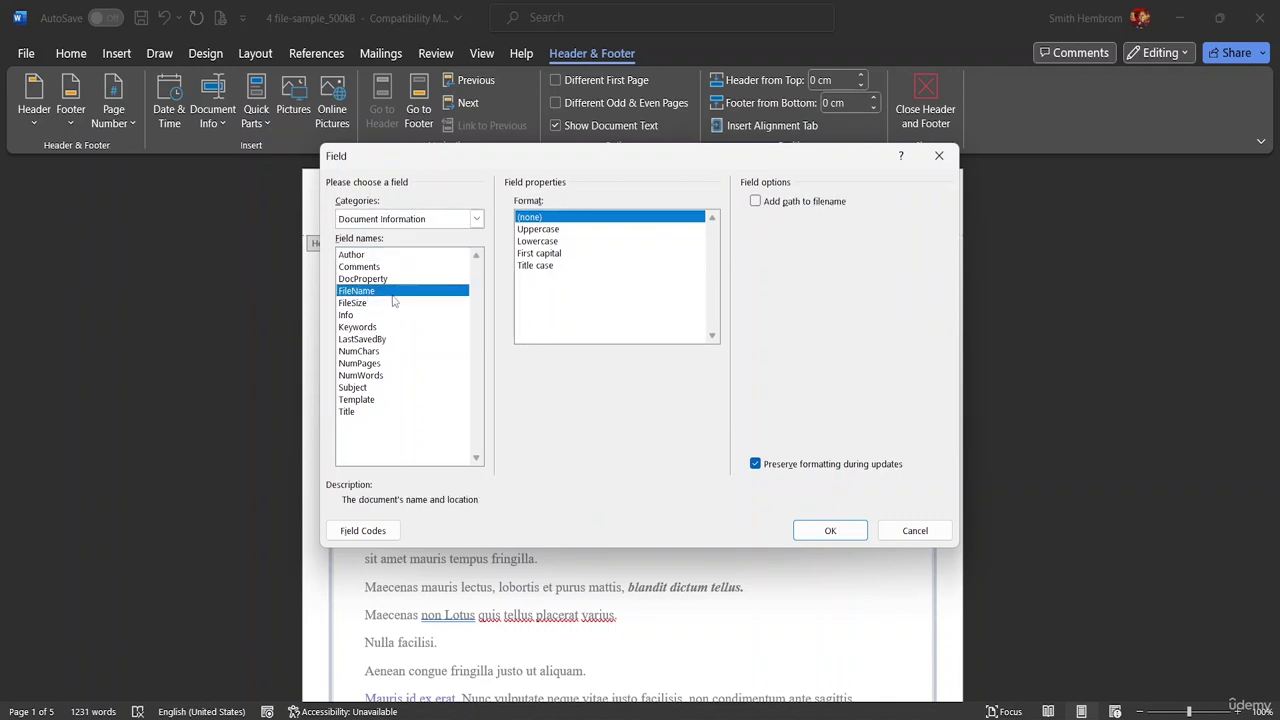
click(553, 230)
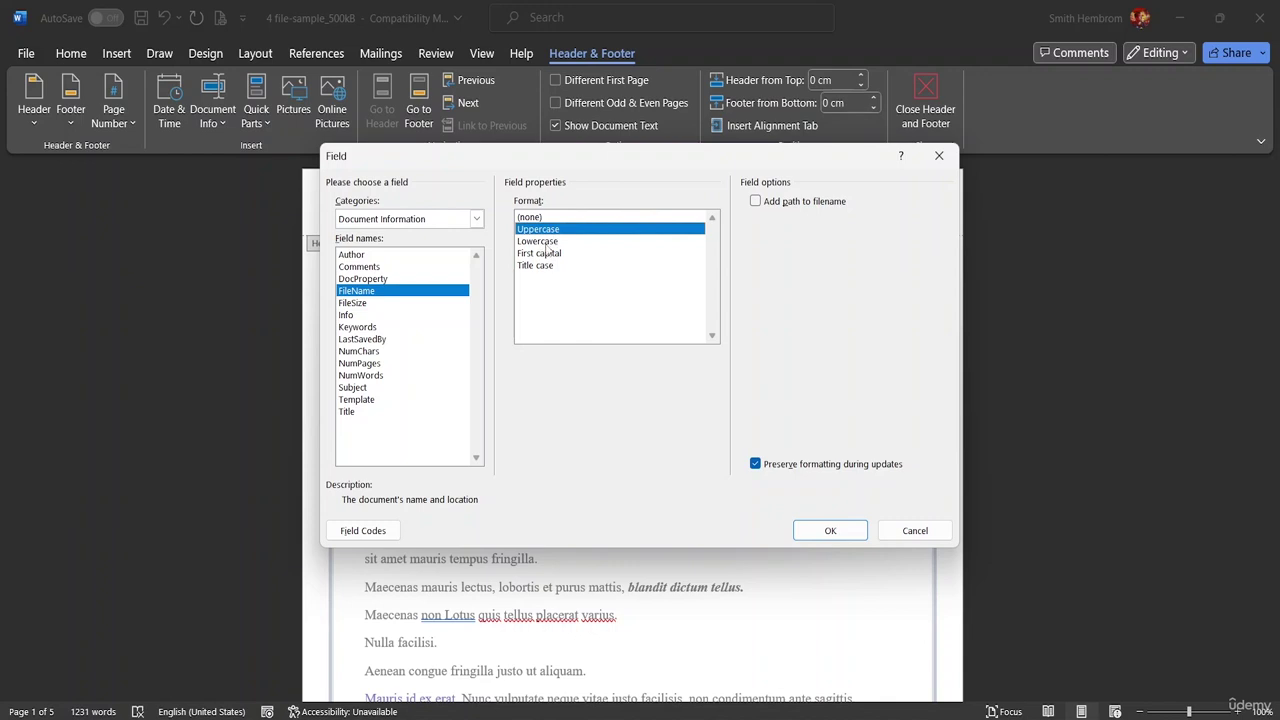
double_click(539, 243)
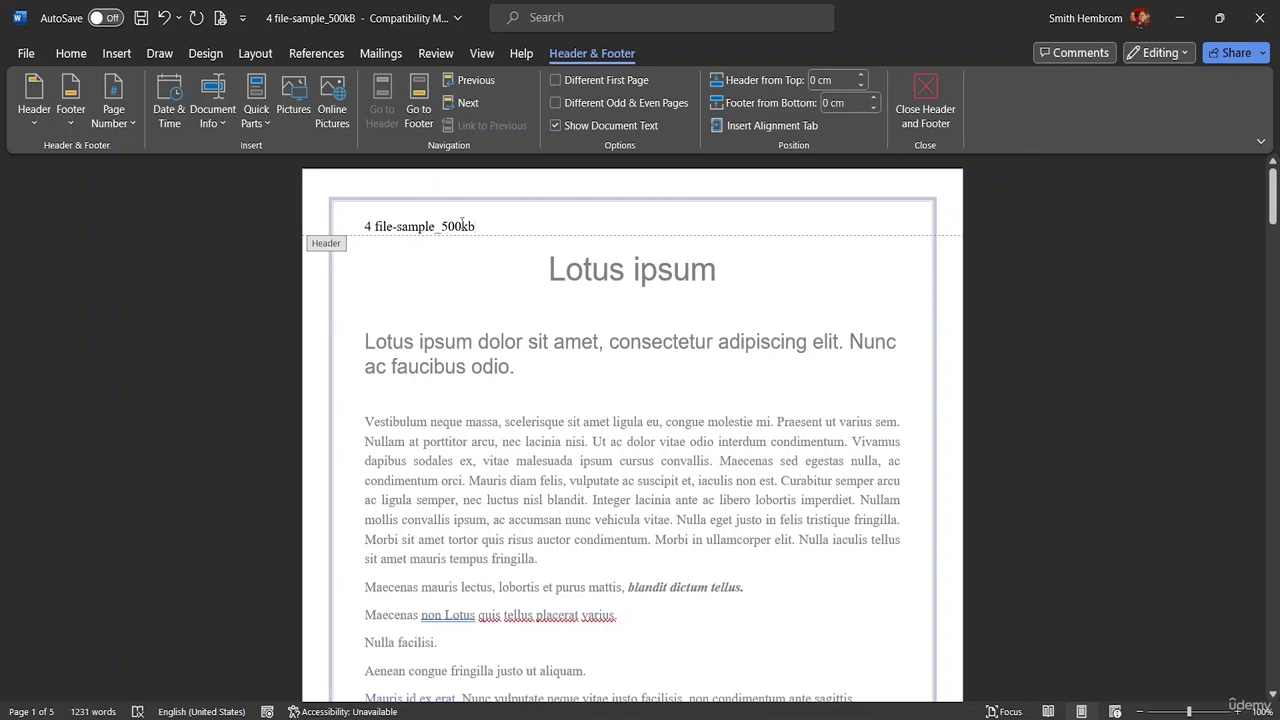
- Insert a second FileName field in Uppercase format after the lowercase one in the header, and add a space after its leading 4
click(266, 110)
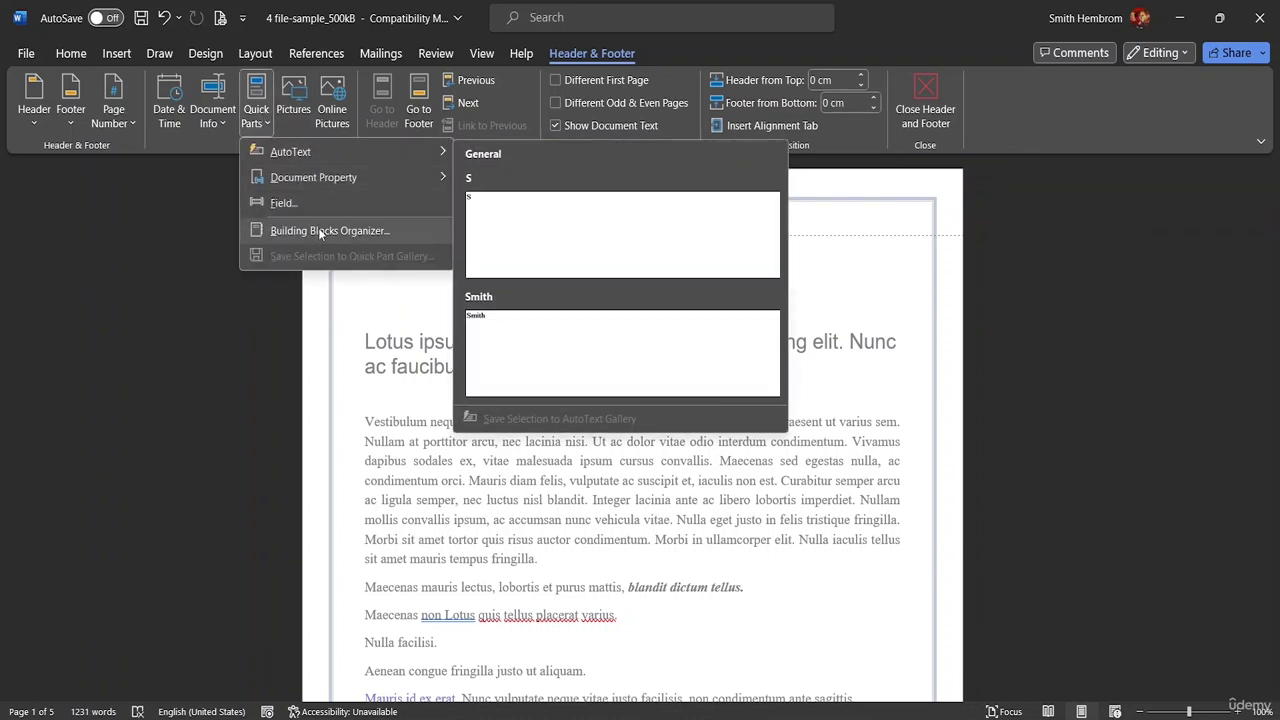
click(315, 205)
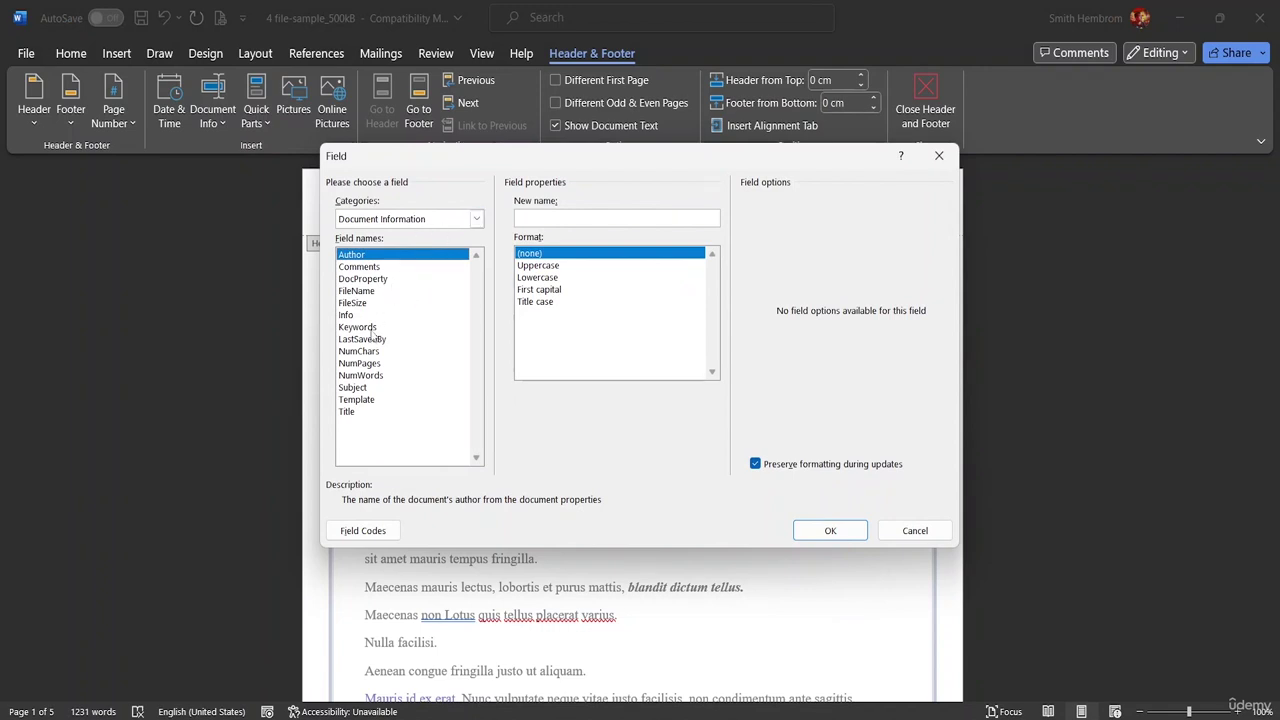
click(360, 292)
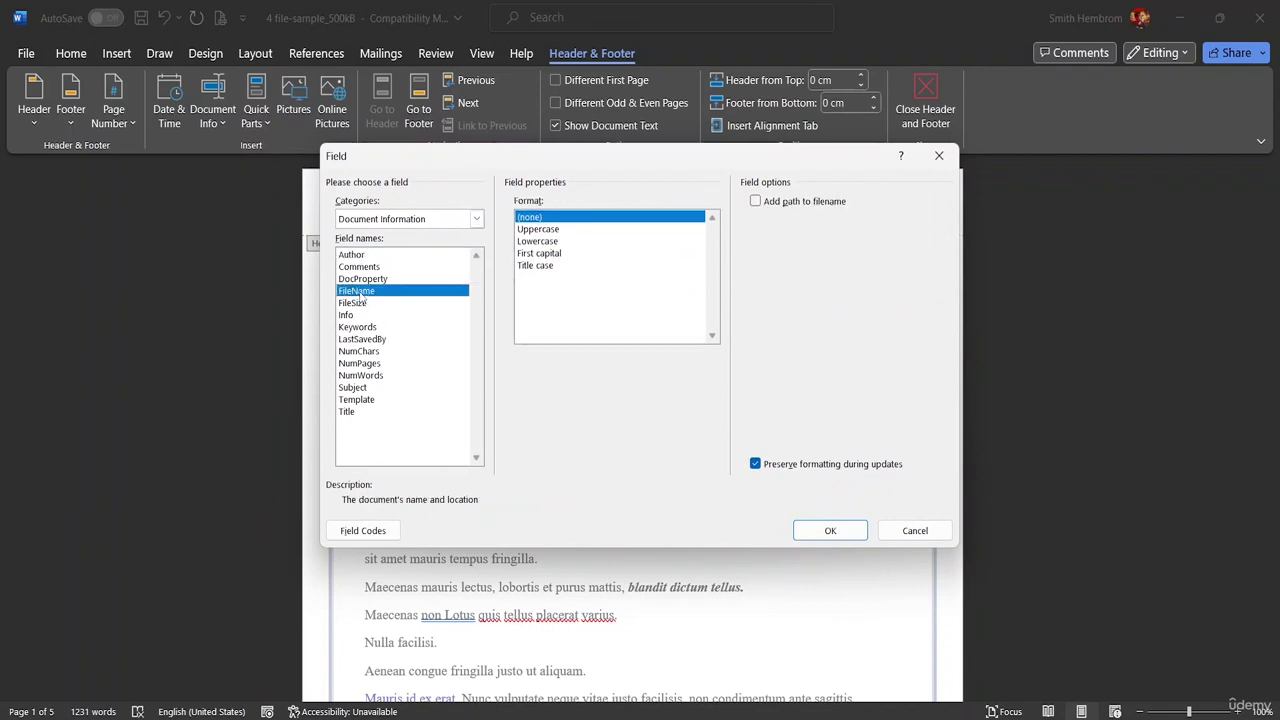
double_click(546, 229)
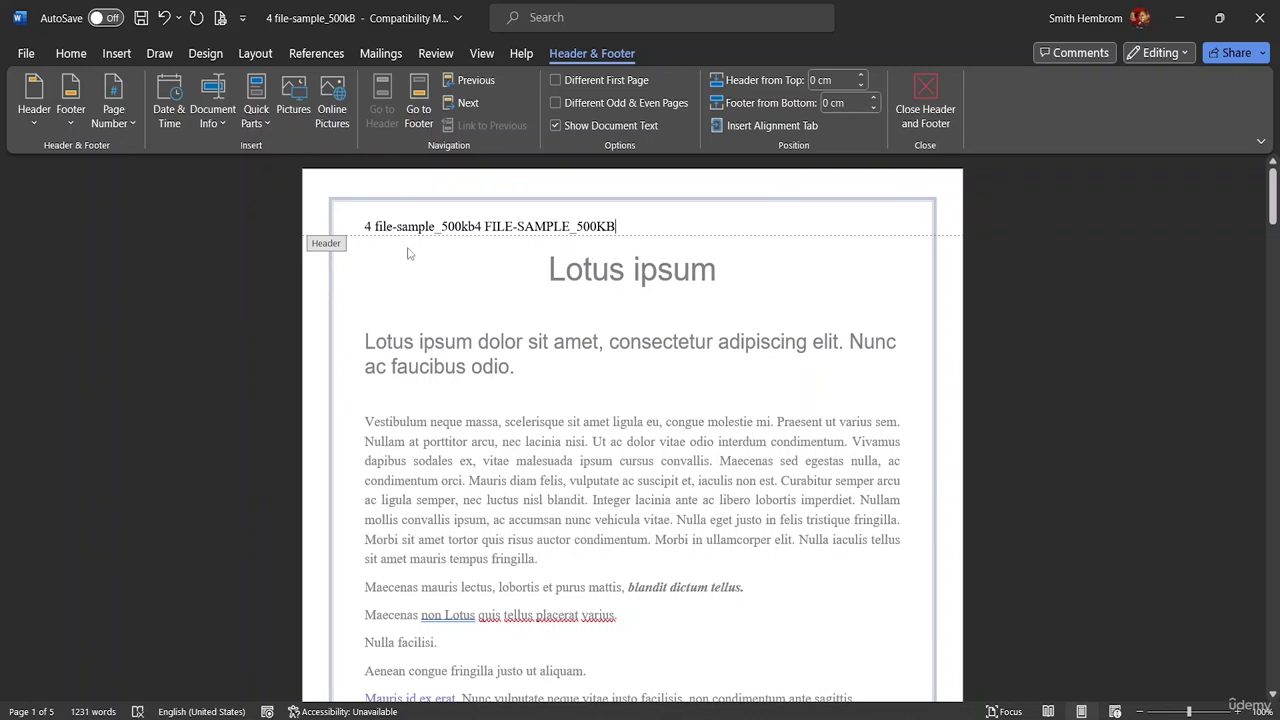
double_click(484, 227)
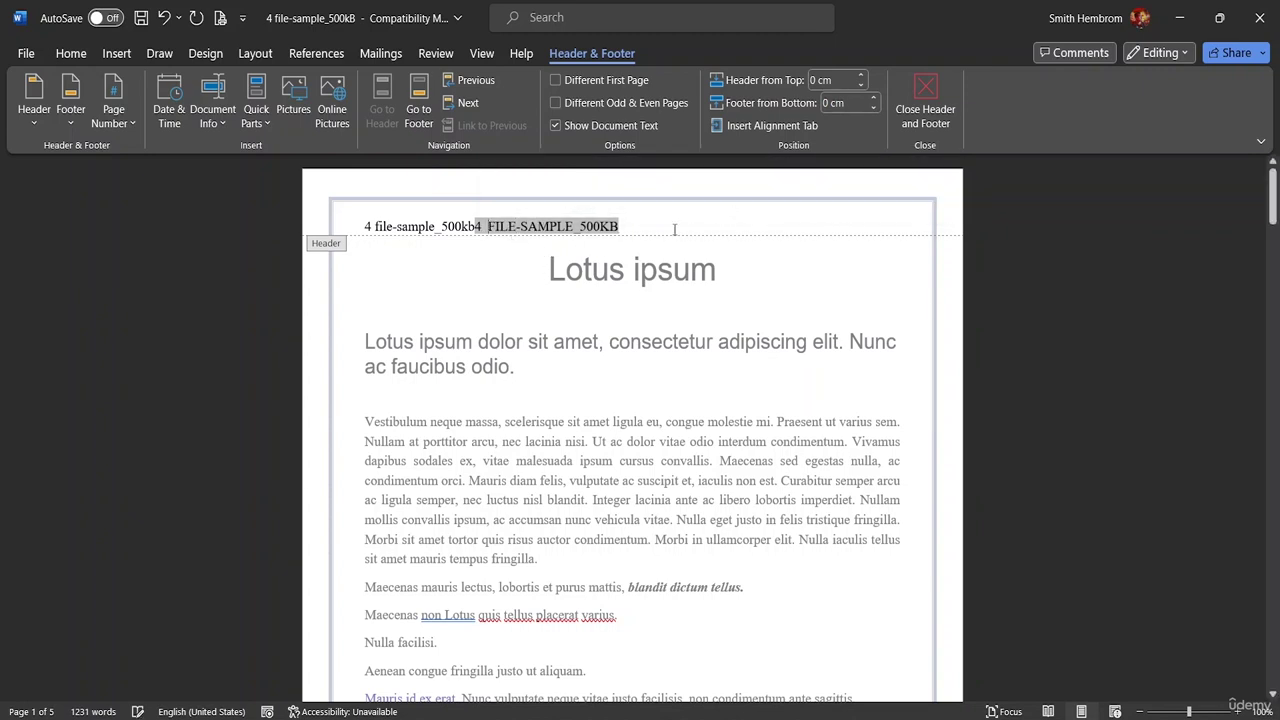
click(641, 226)
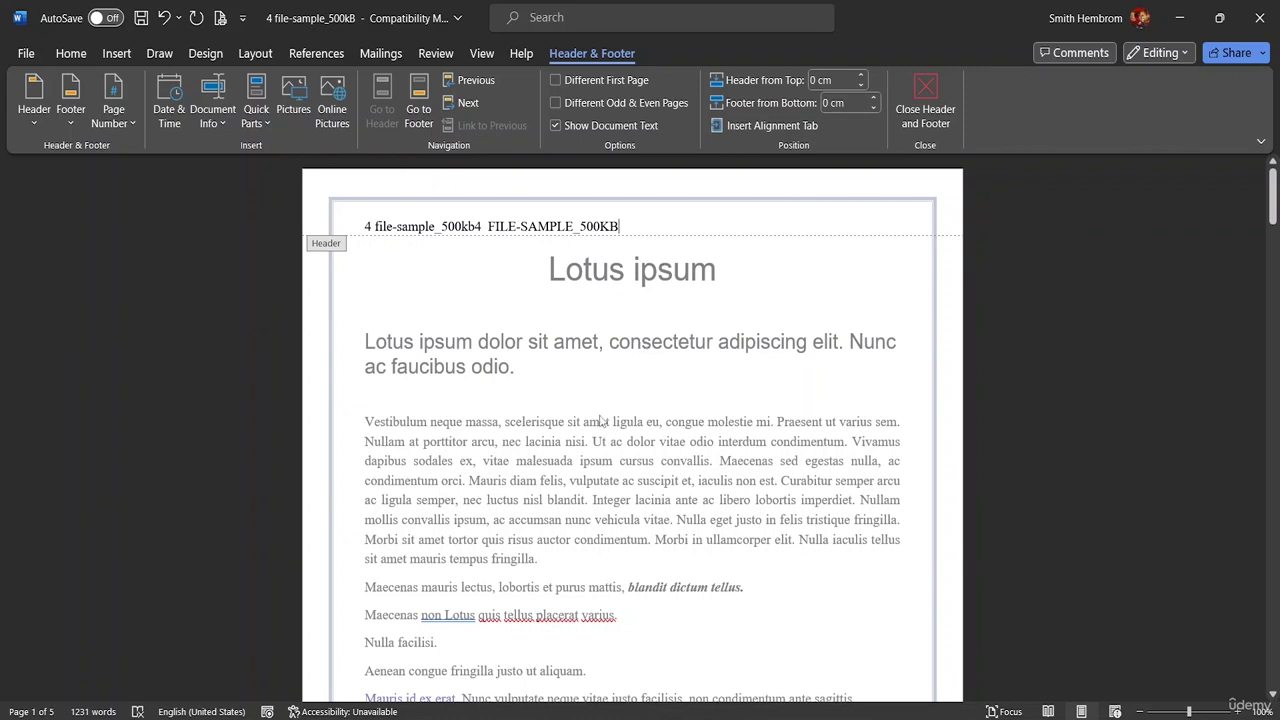
- Insert the document's File Path into the footer at the end of the first page, inside the page border
scroll(600, 416, down, 7)
scroll(760, 396, down, 1)
scroll(550, 540, up, 1)
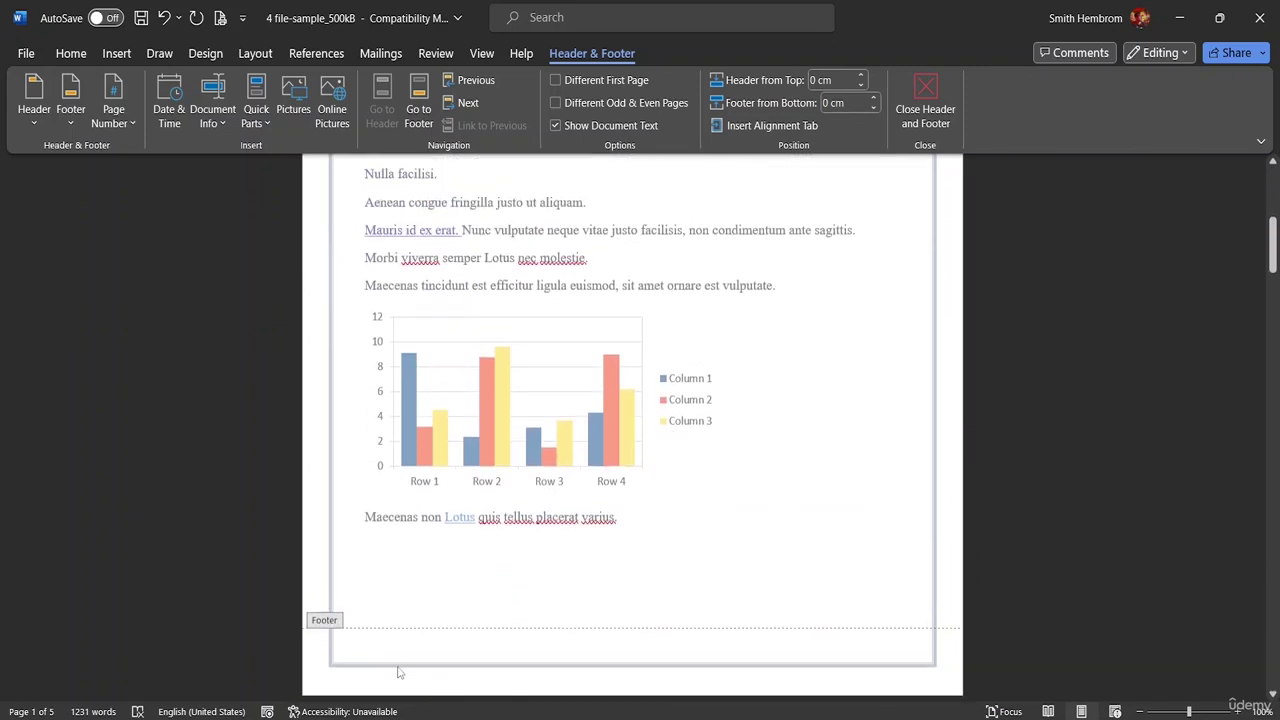
double_click(363, 656)
double_click(366, 664)
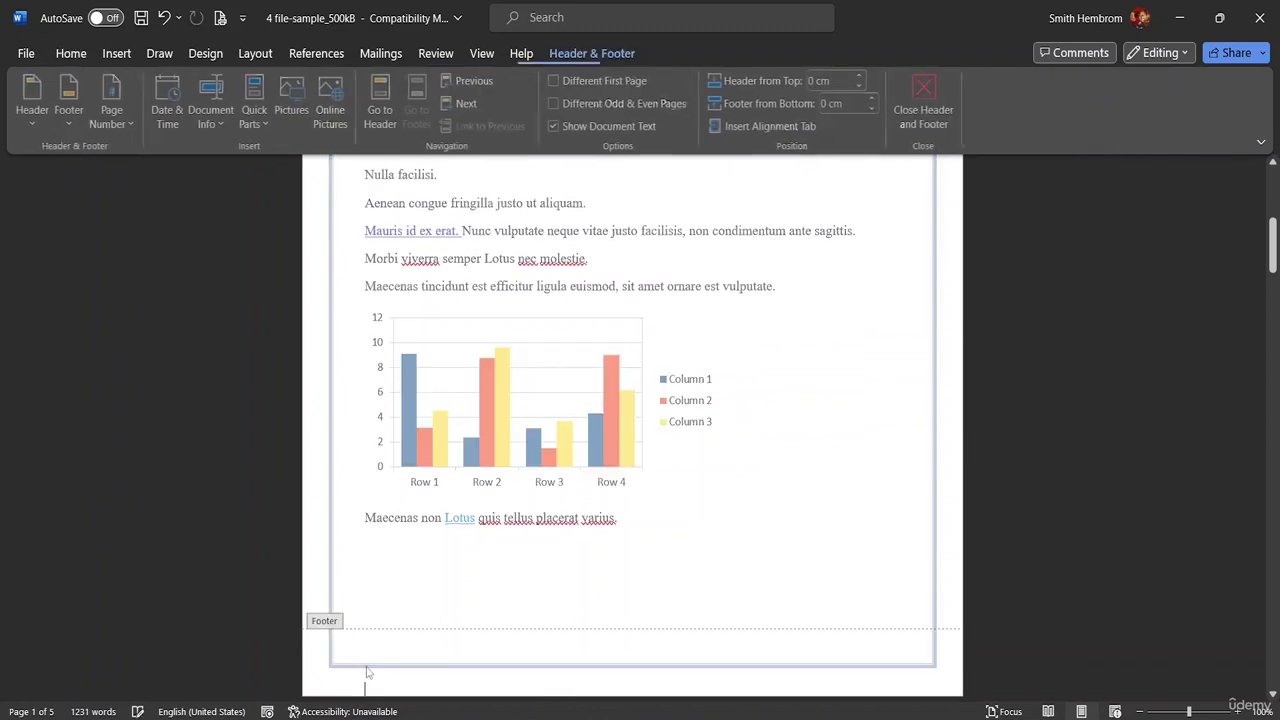
scroll(388, 660, down, 1)
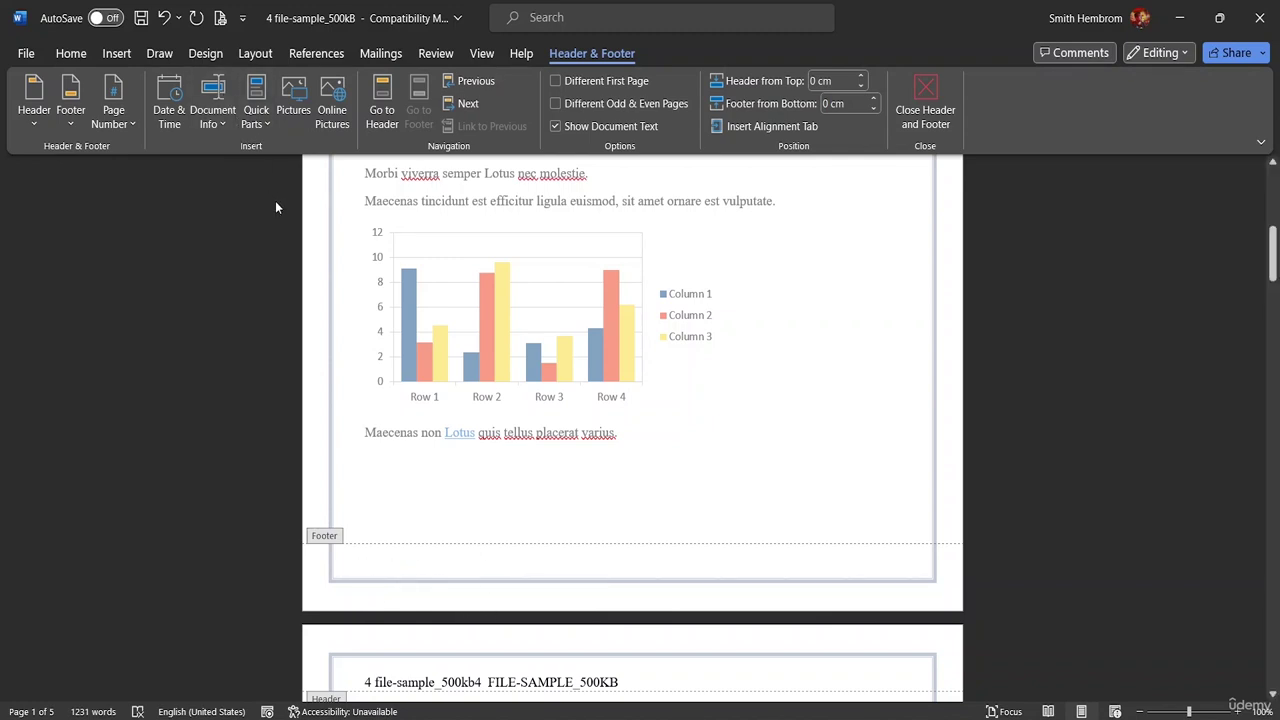
click(222, 122)
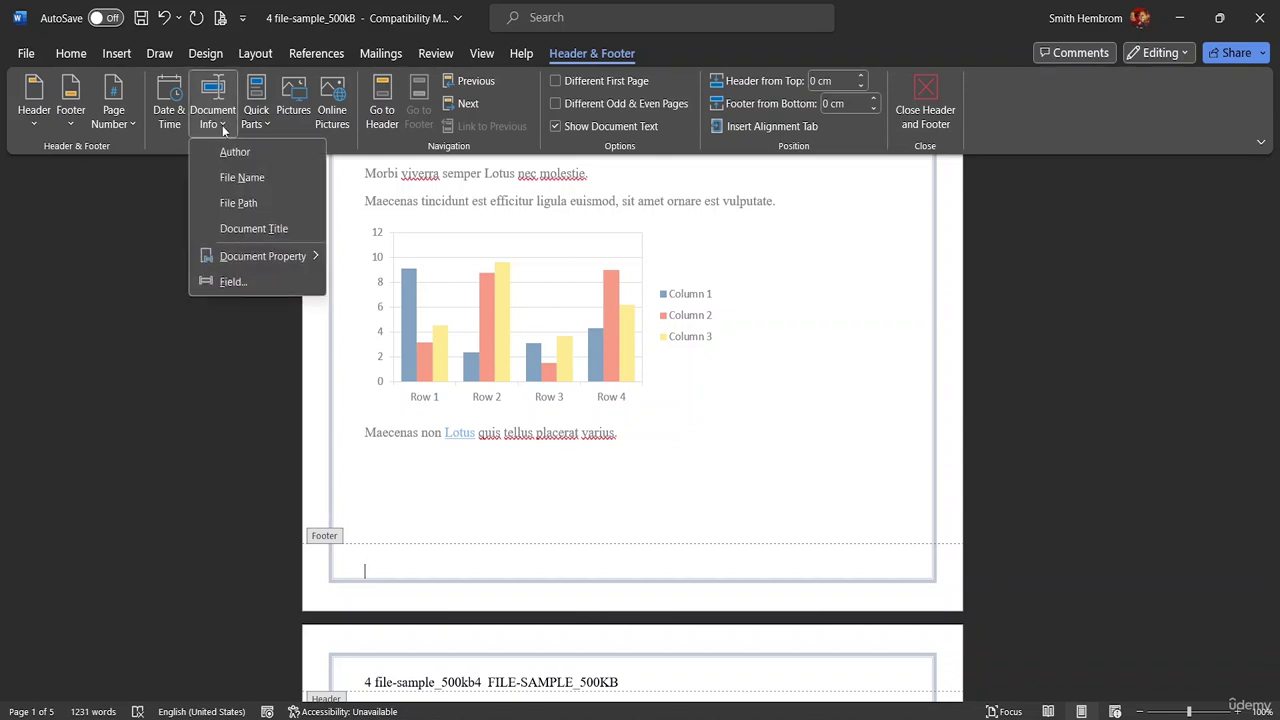
click(240, 203)
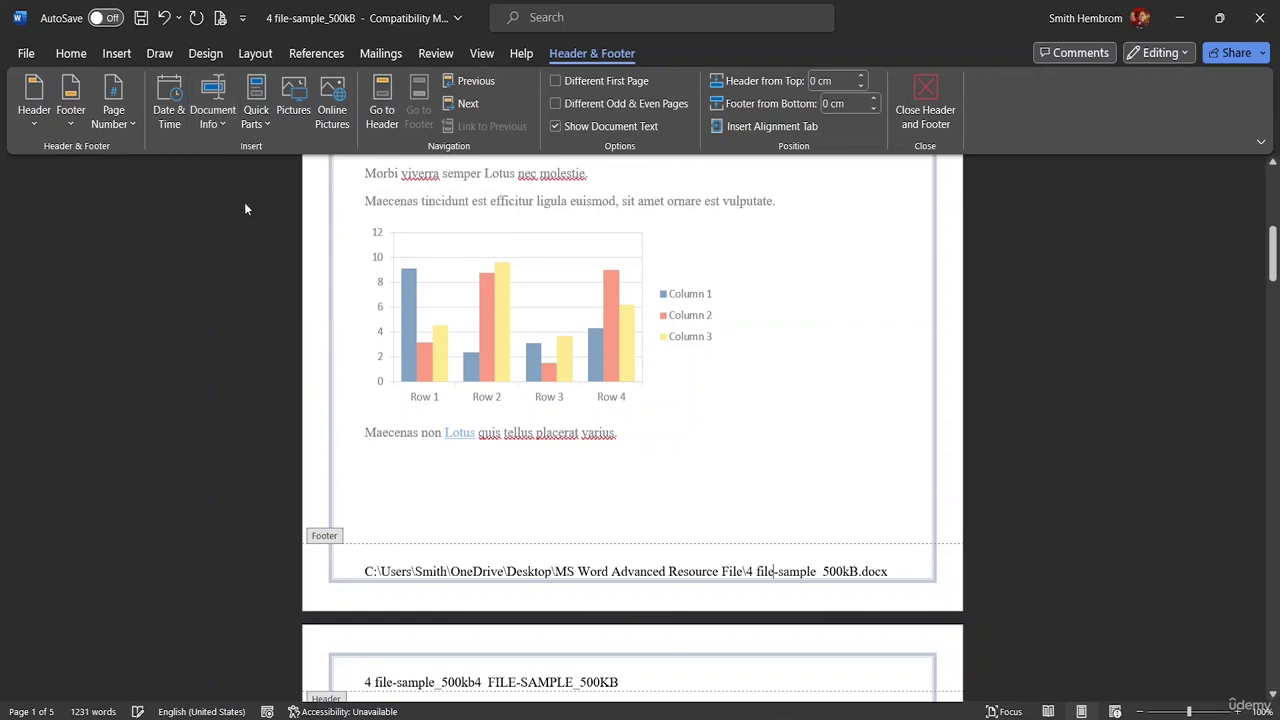
- Examine the headers and footers on the following pages for the repeated file name and file path
click(220, 124)
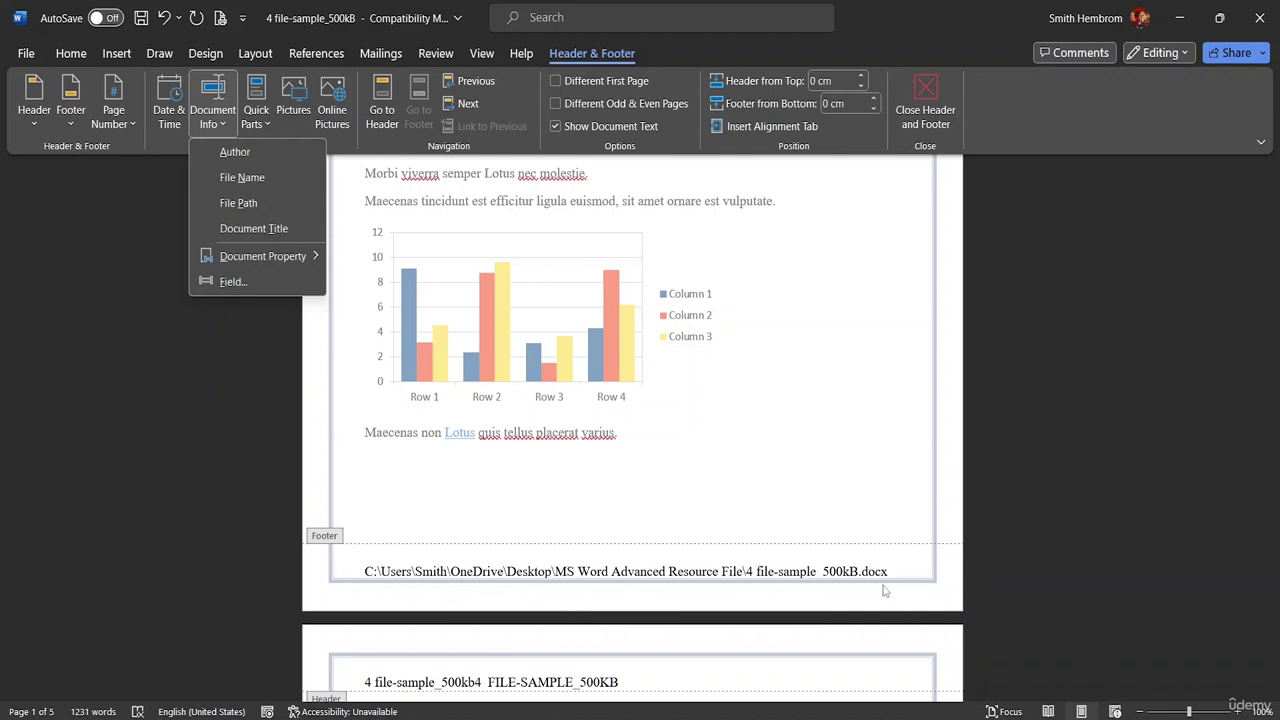
scroll(653, 621, down, 6)
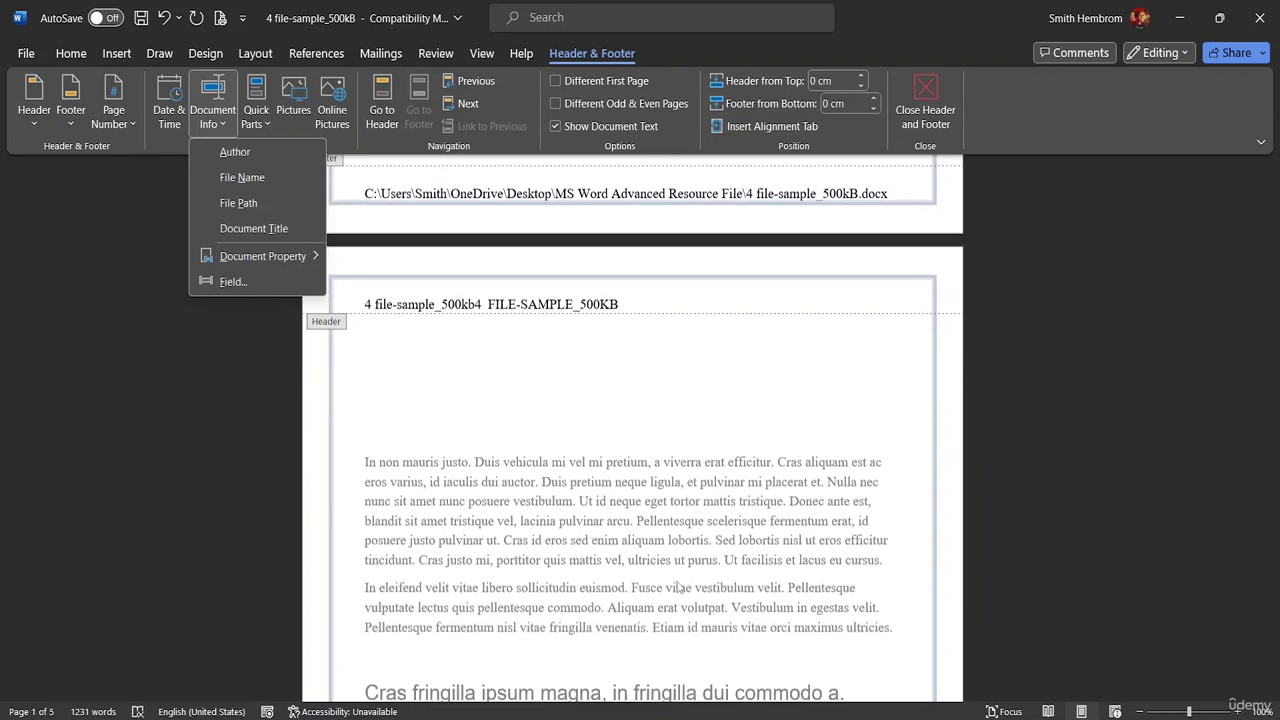
scroll(670, 385, down, 4)
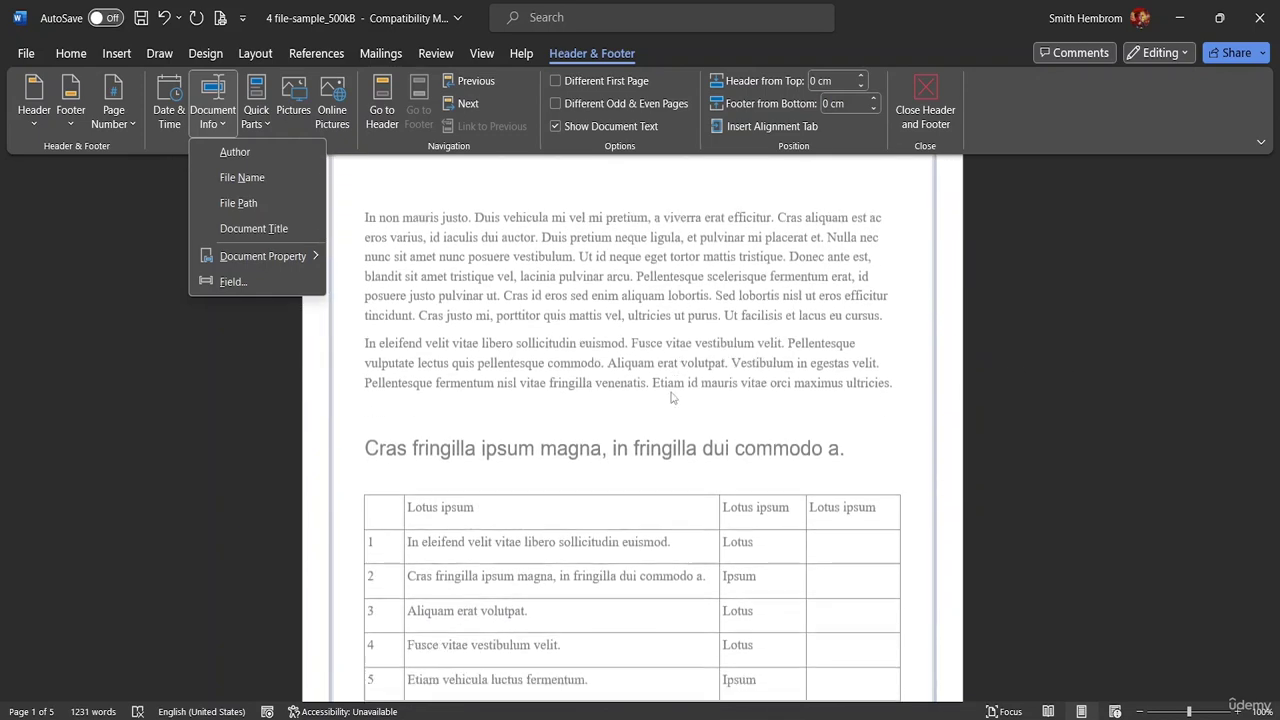
scroll(672, 397, down, 2)
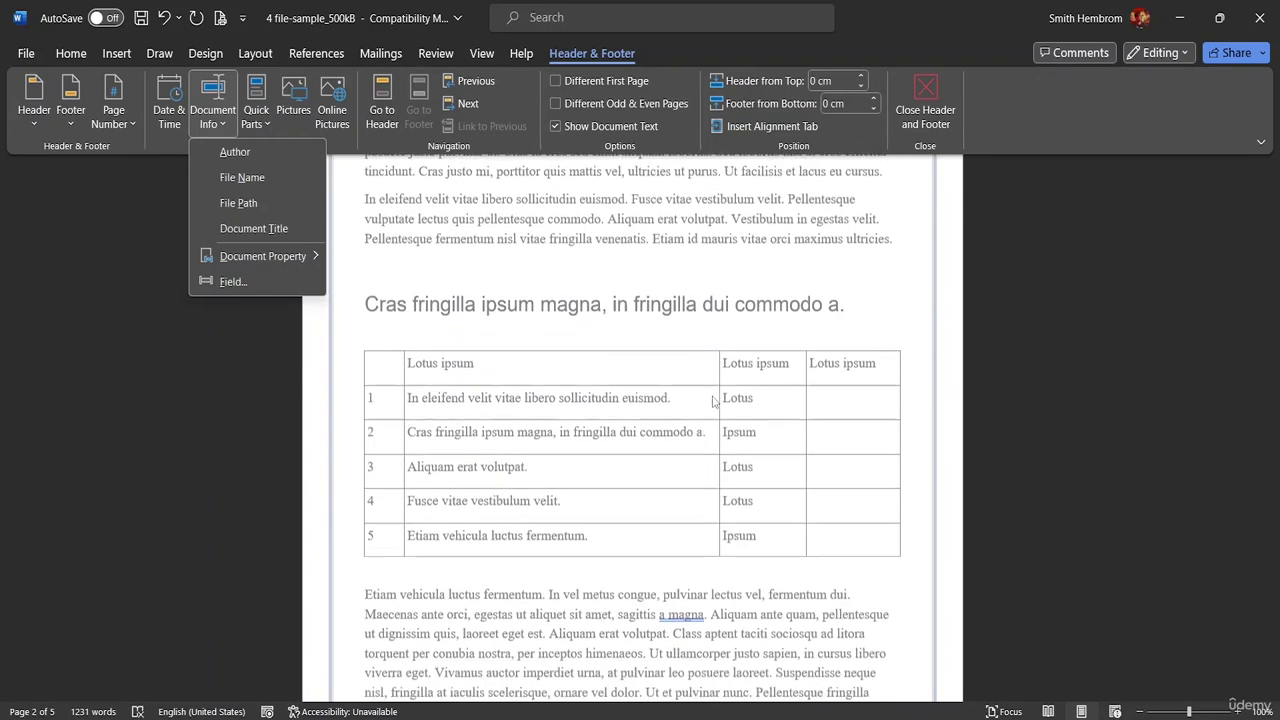
scroll(713, 401, down, 8)
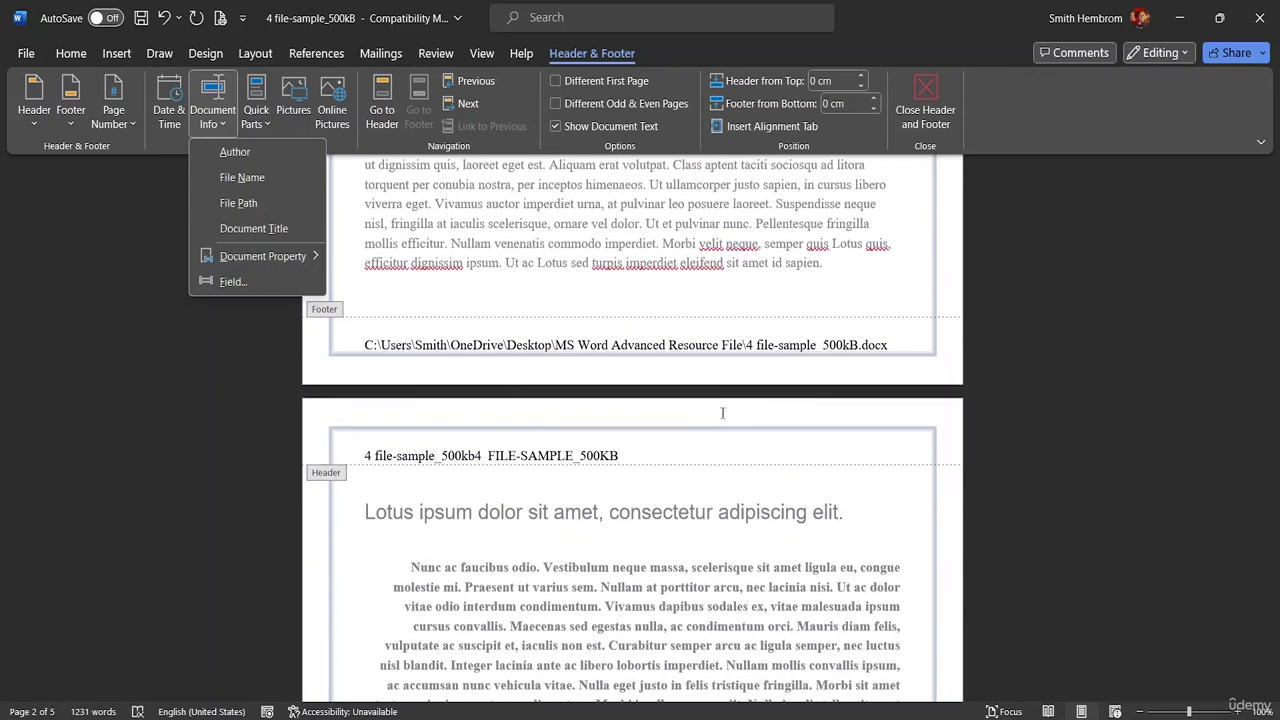
scroll(718, 422, down, 8)
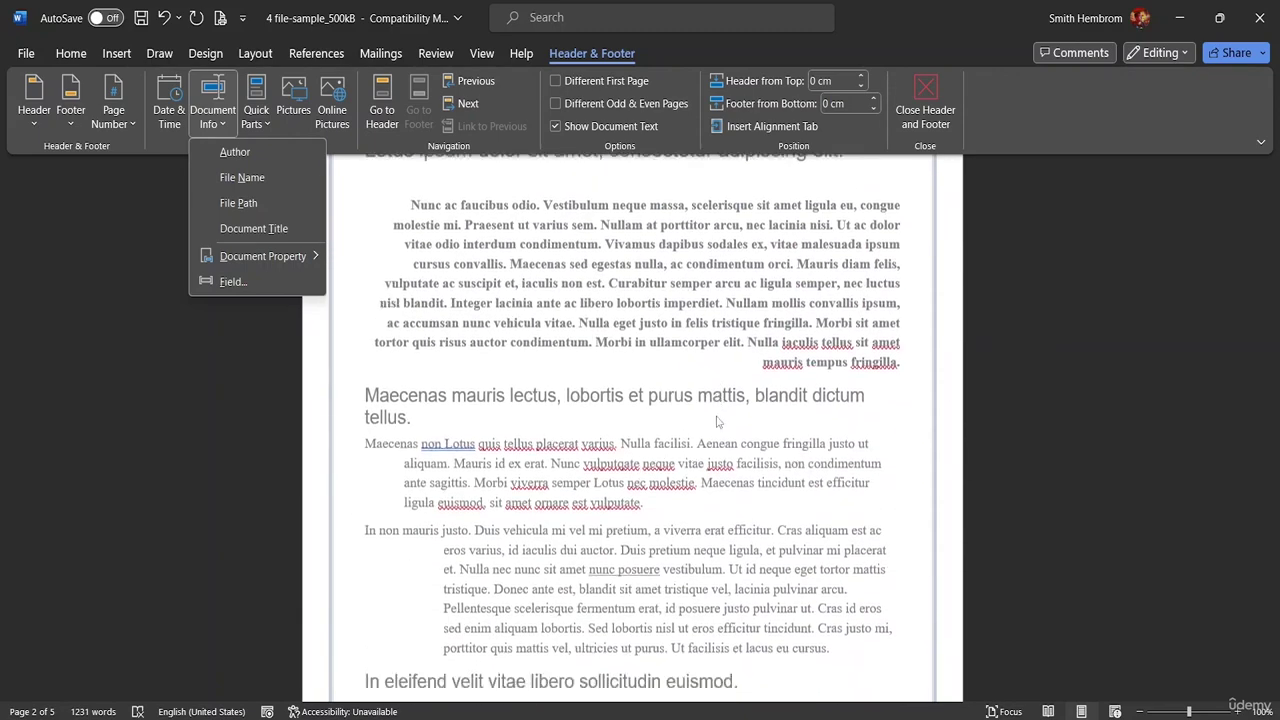
scroll(715, 422, down, 8)
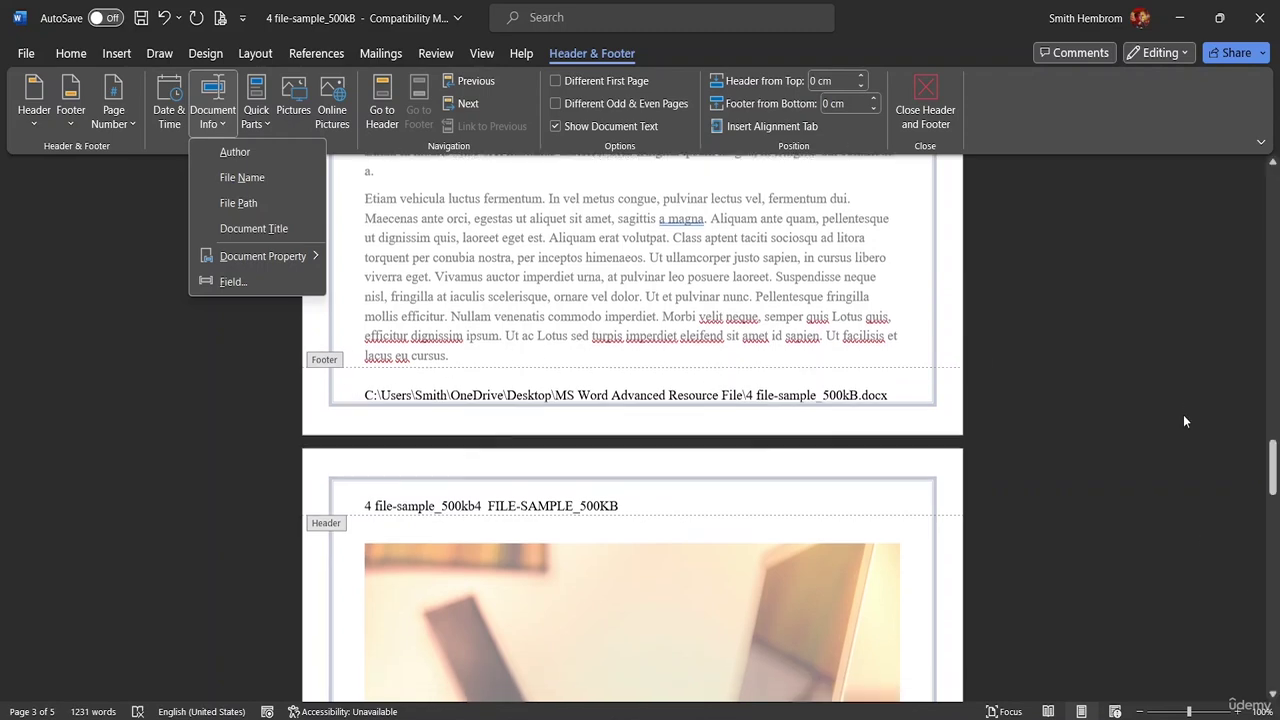
scroll(1150, 395, up, 7)
click(1277, 430)
drag(1277, 430, 1275, 410)
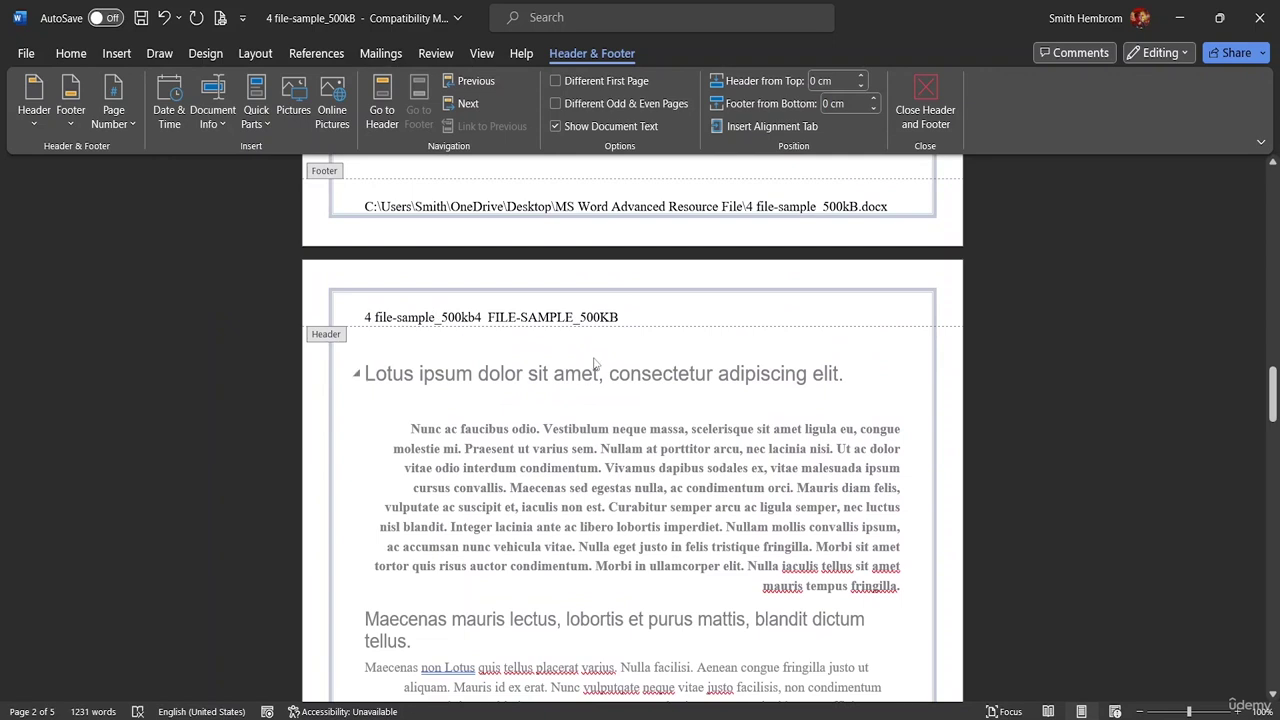
- Delete the lowercase file name in front of the uppercase one in page 3's header, undoing the last excess deletion
click(624, 316)
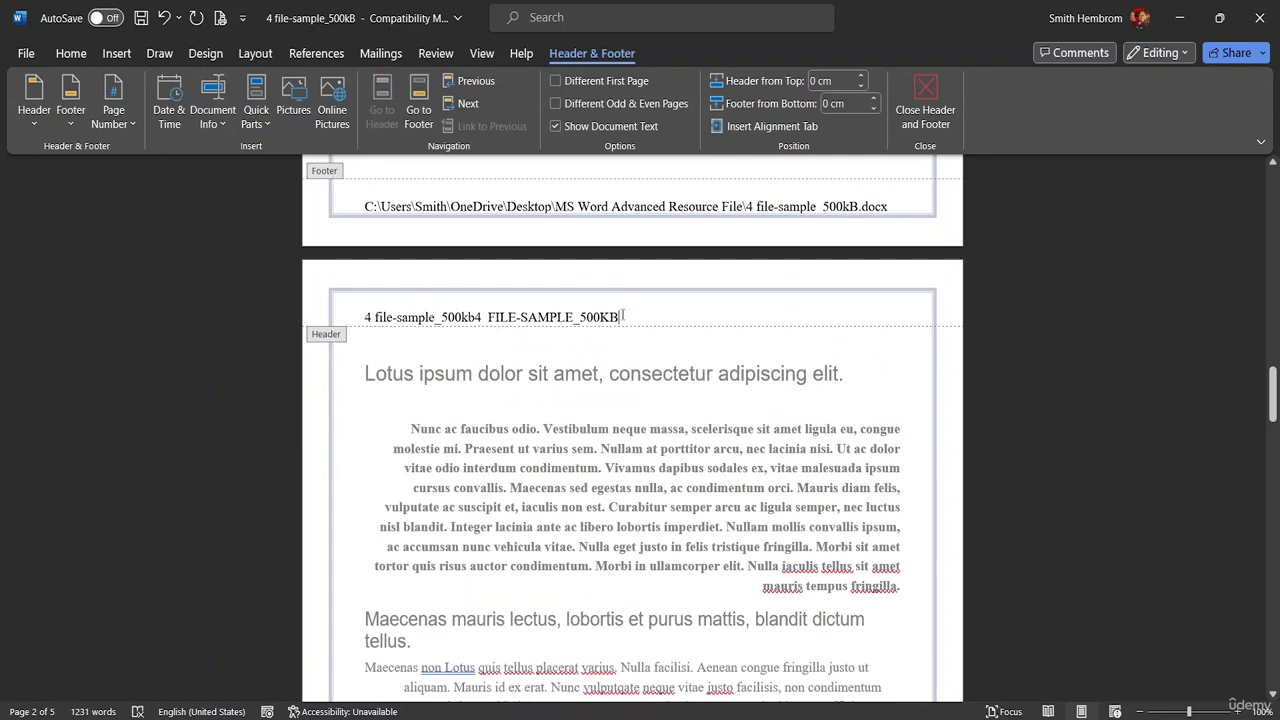
click(489, 316)
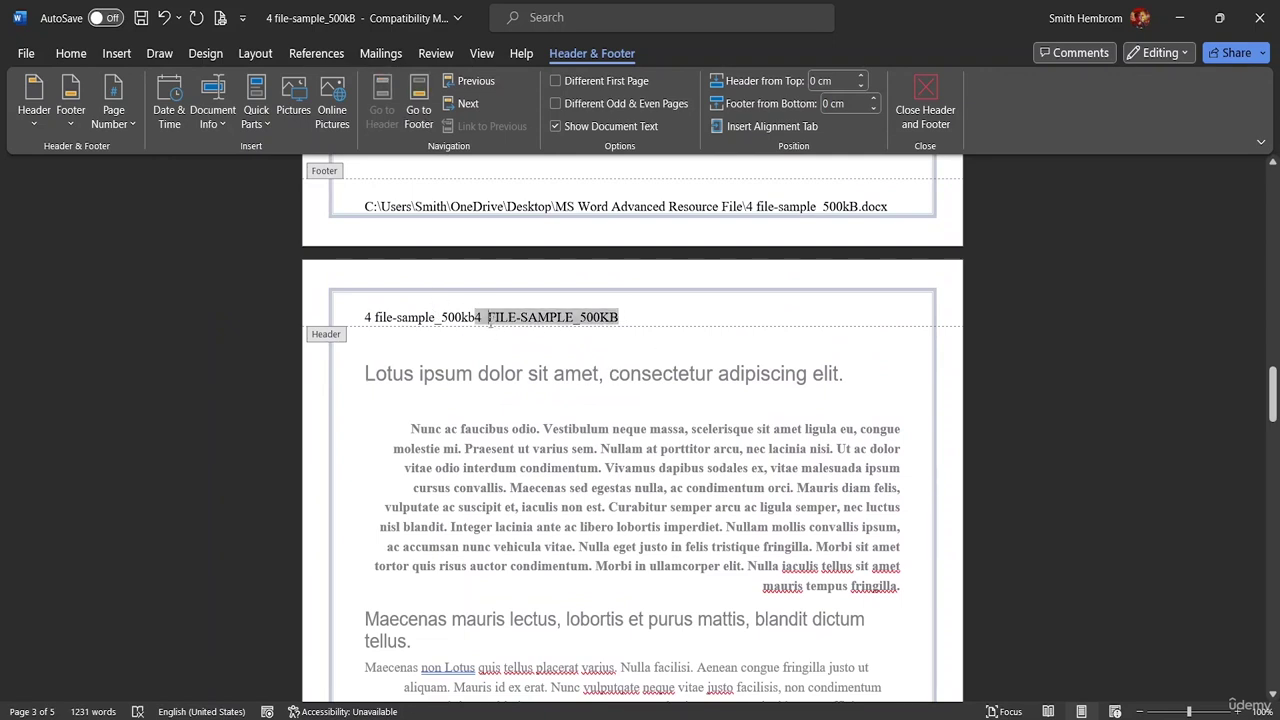
triple_click(487, 319)
click(486, 320)
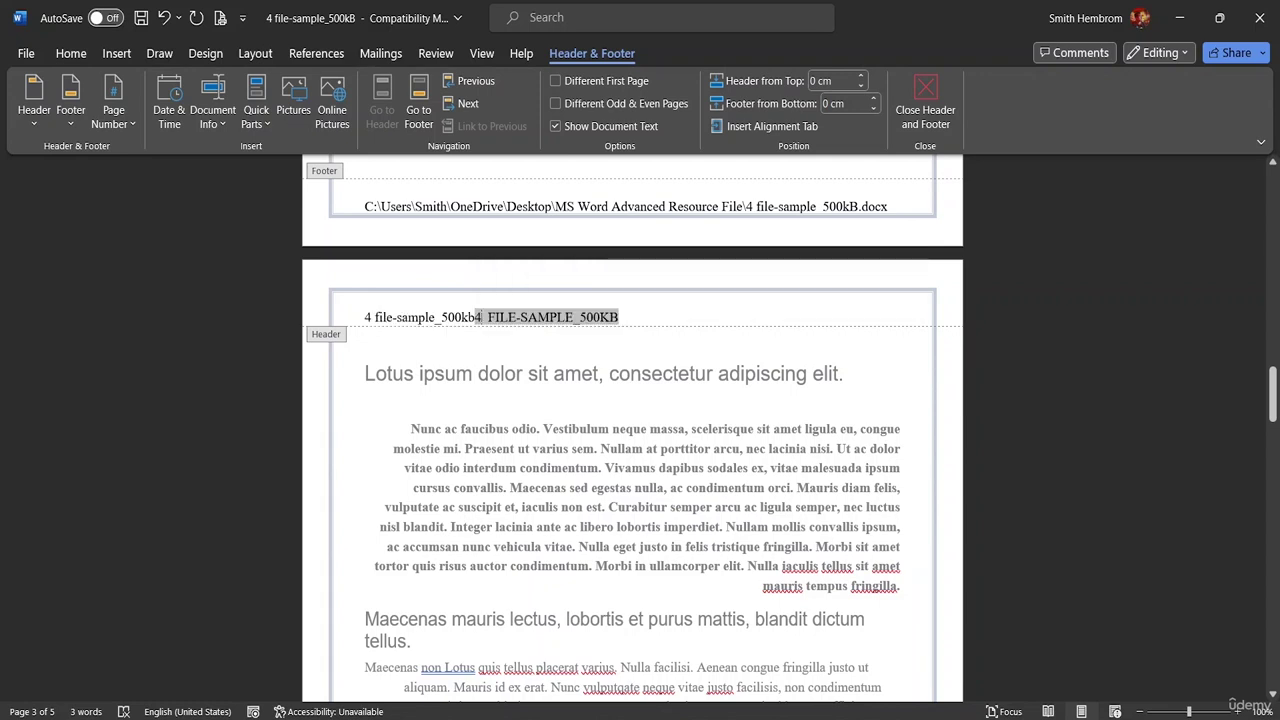
click(463, 316)
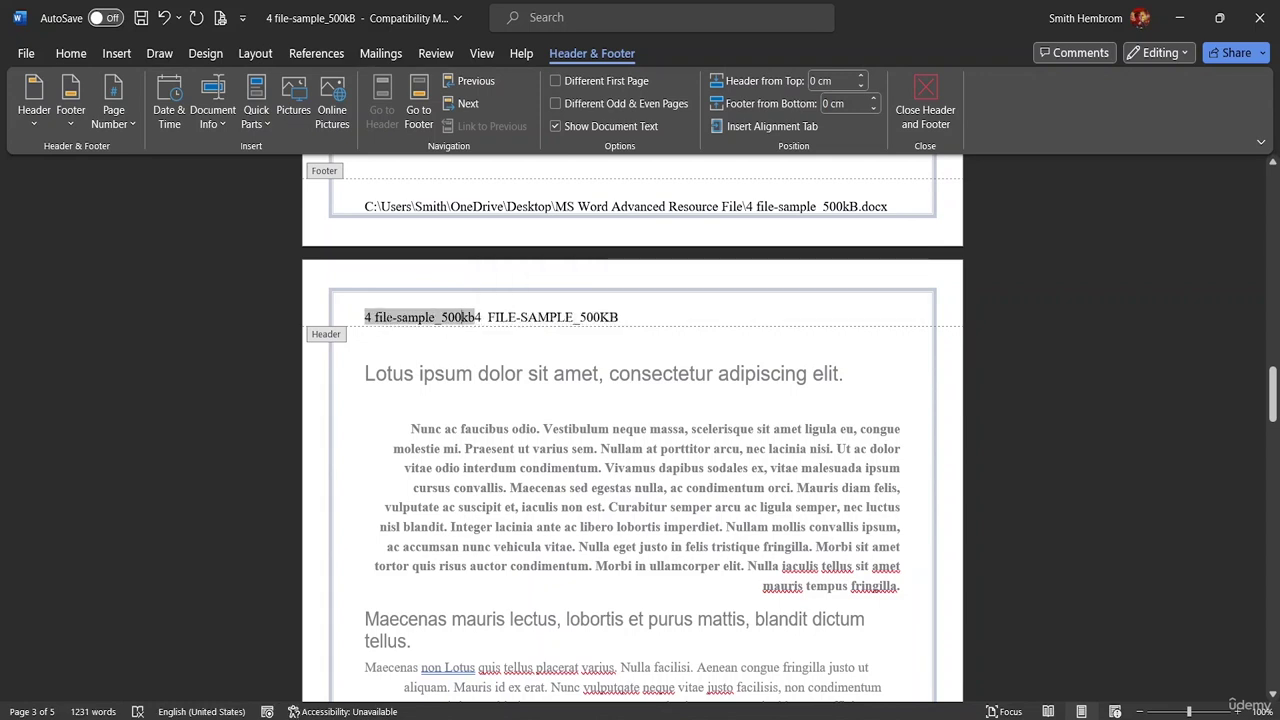
click(483, 316)
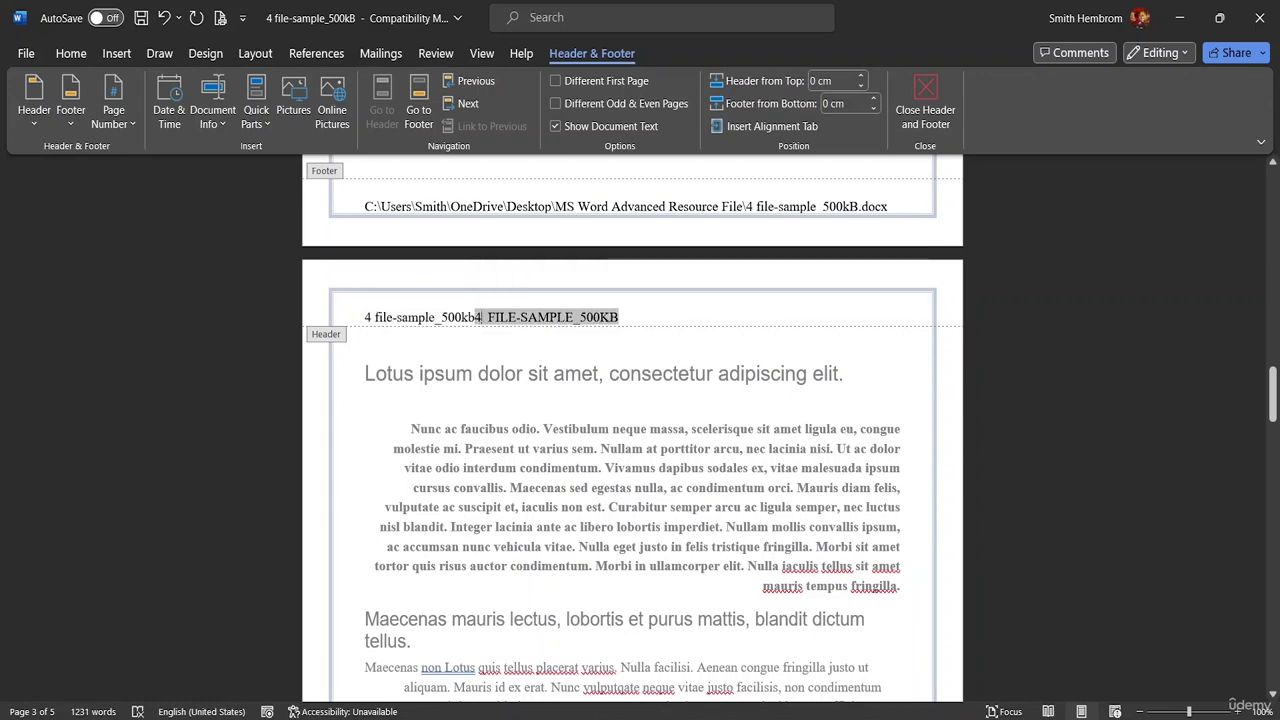
click(466, 316)
key(BackSpace)
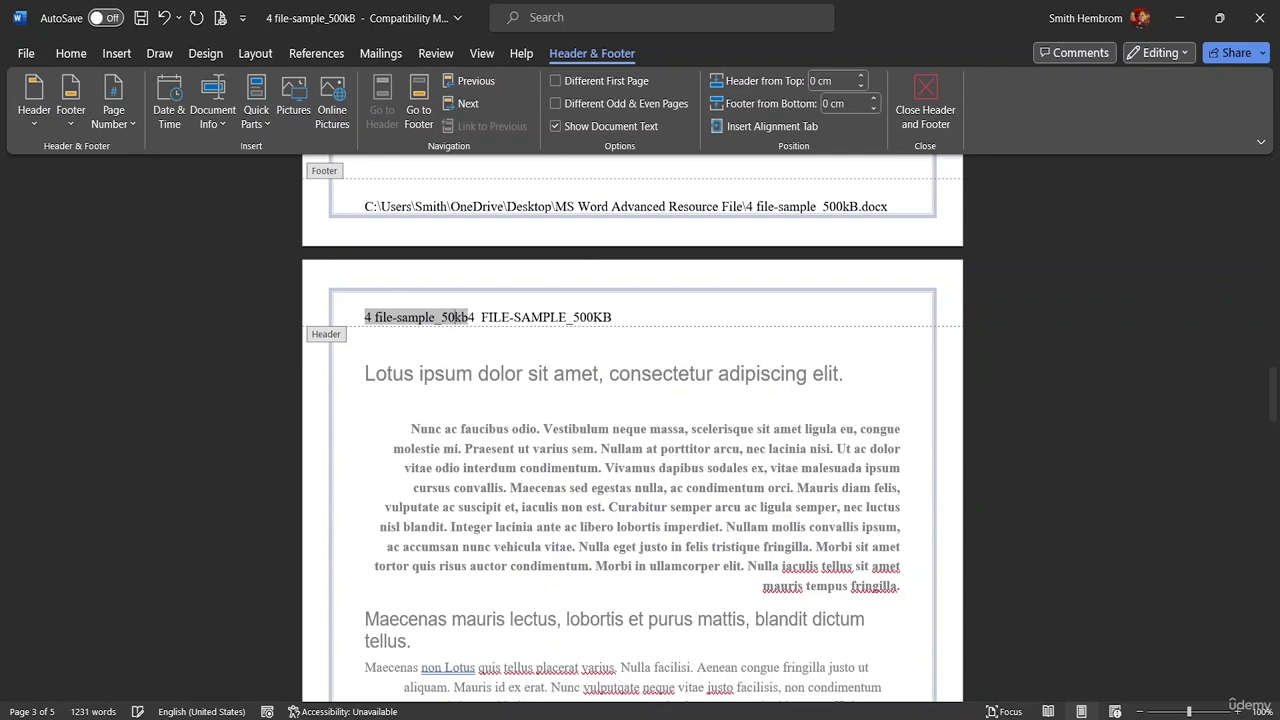
key(BackSpace)
key(BackSpace)
key(BackSpace)
key(BackSpace)
key(BackSpace)
key(BackSpace)
key(BackSpace)
key(BackSpace)
key(BackSpace)
key(BackSpace)
key(BackSpace)
key(BackSpace)
key(BackSpace)
key(BackSpace)
key(BackSpace)
key(BackSpace)
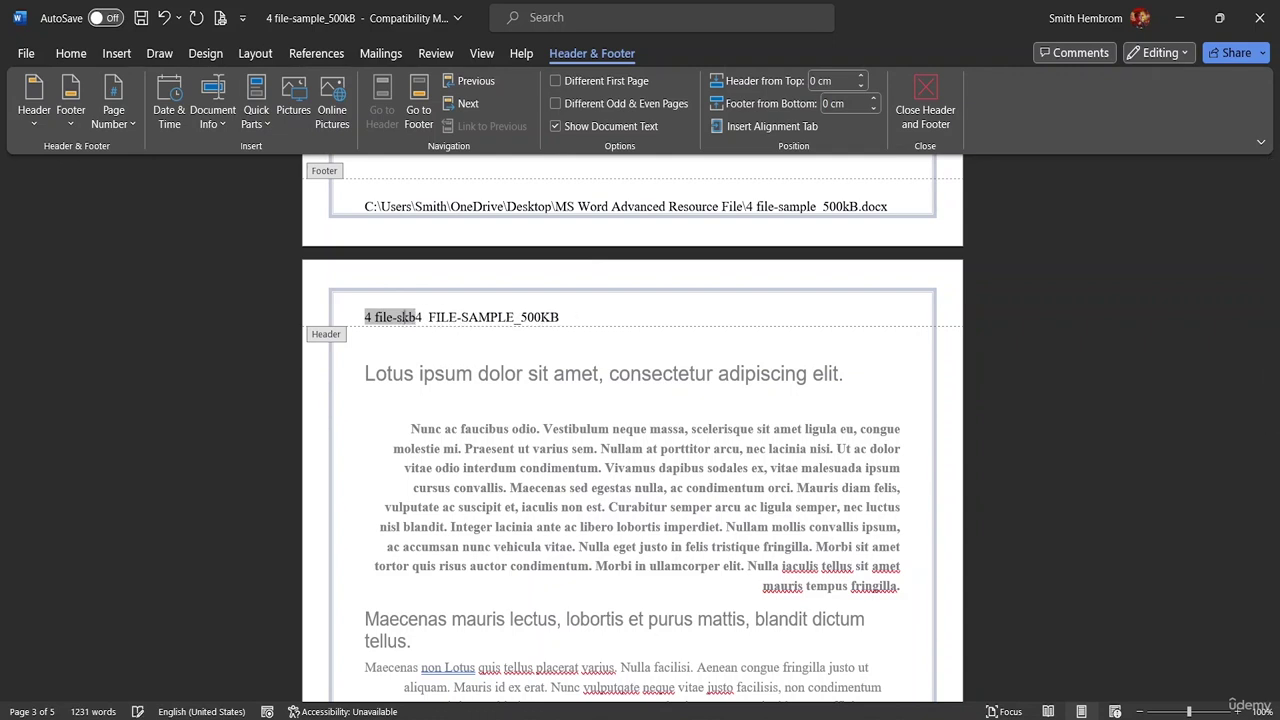
key(BackSpace)
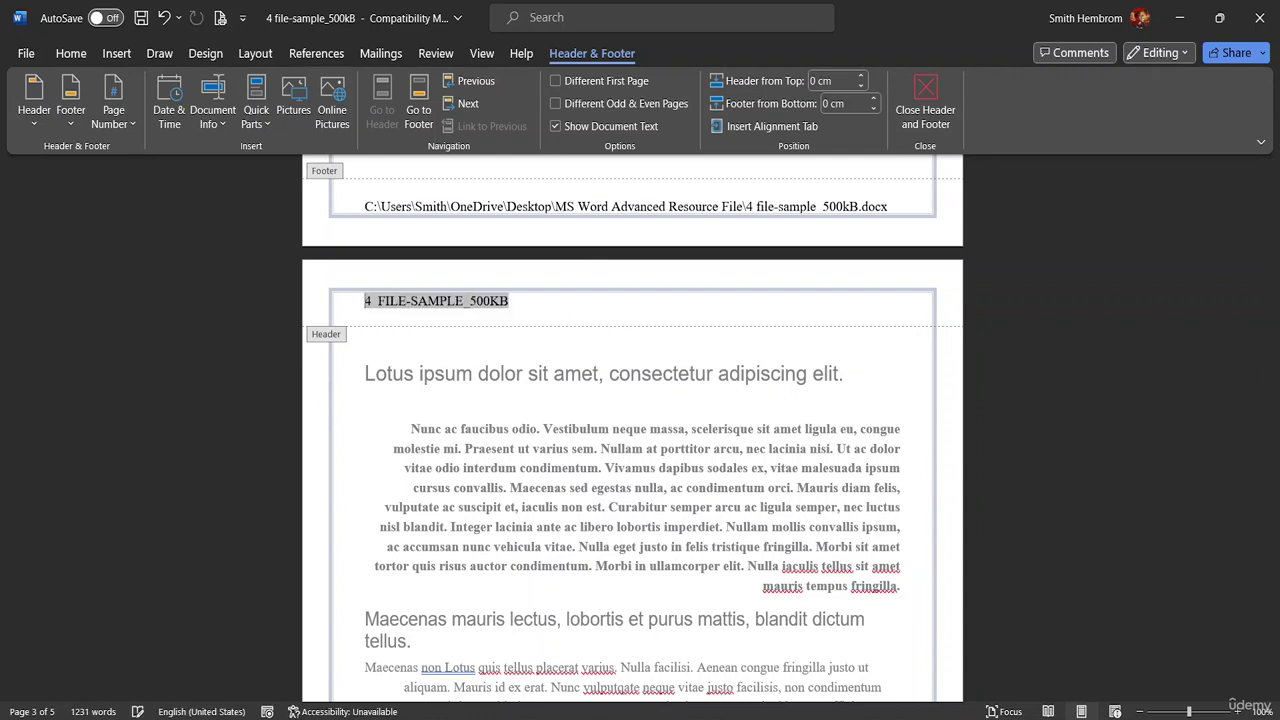
key(ctrl+z)
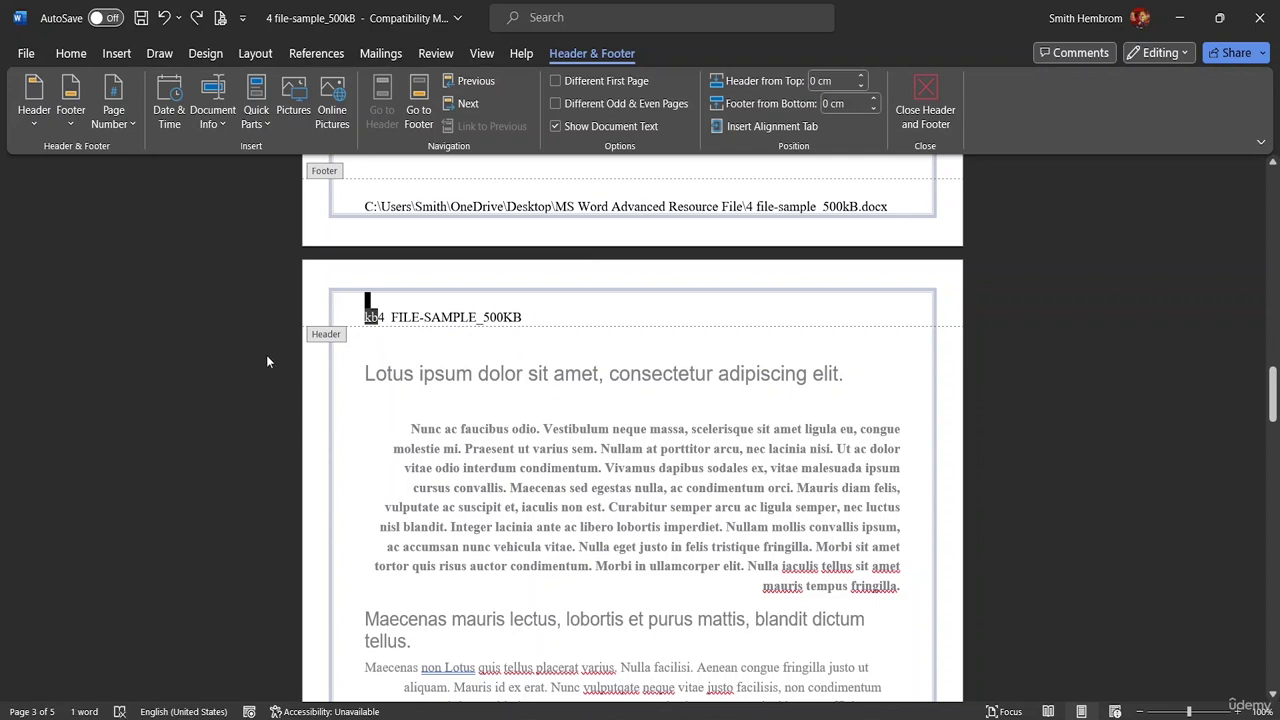
- Remove the leftover kb and the leading 4 so the header reads FILE-SAMPLE_500KB
key(Right)
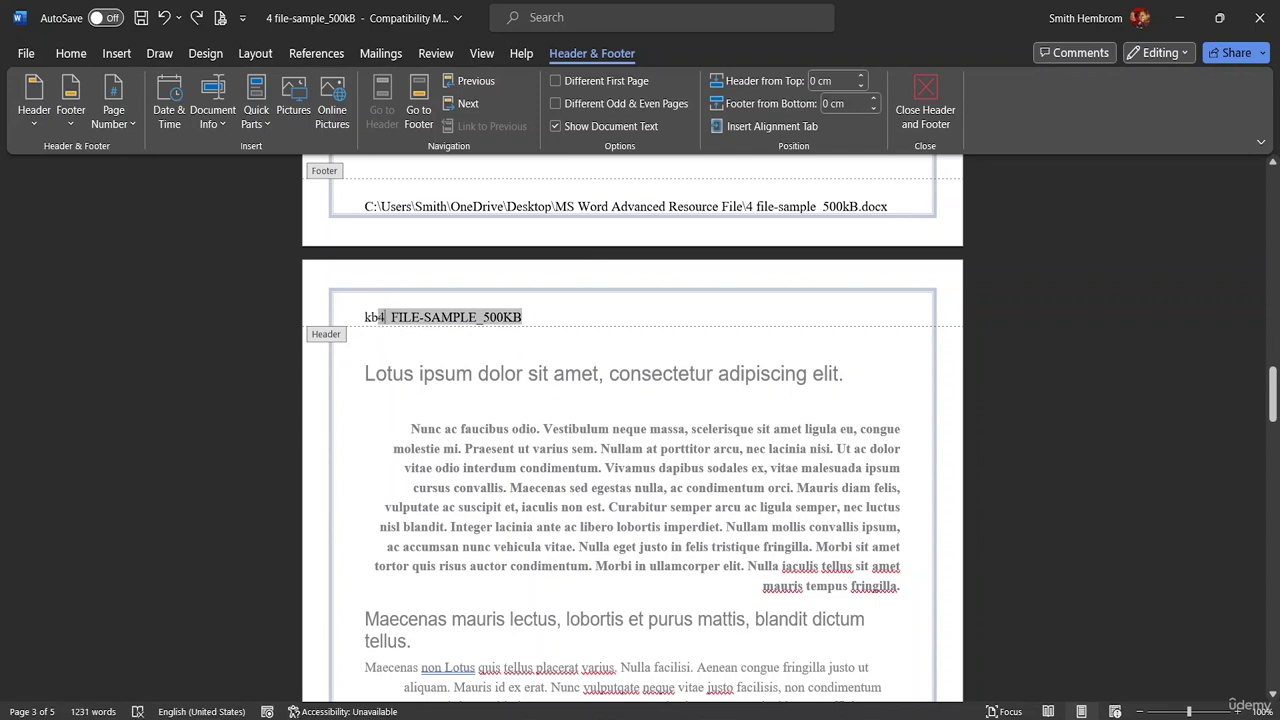
triple_click(374, 319)
triple_click(376, 319)
click(371, 320)
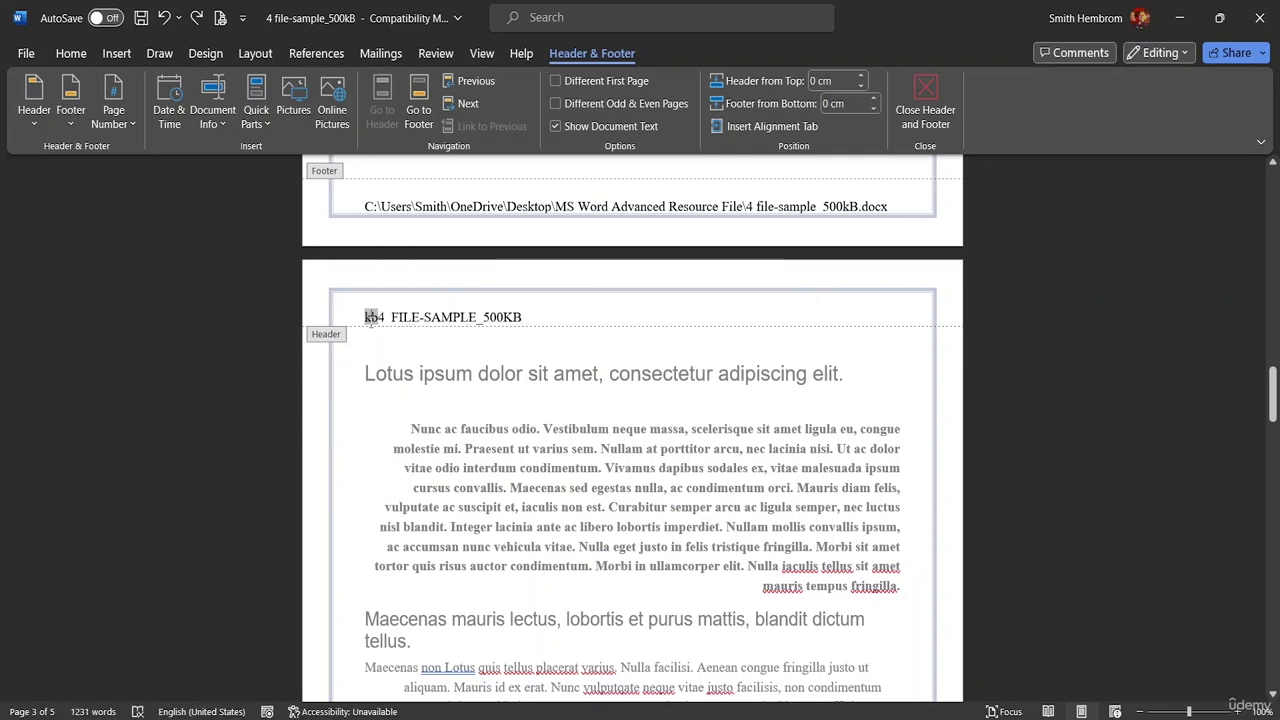
key(Delete)
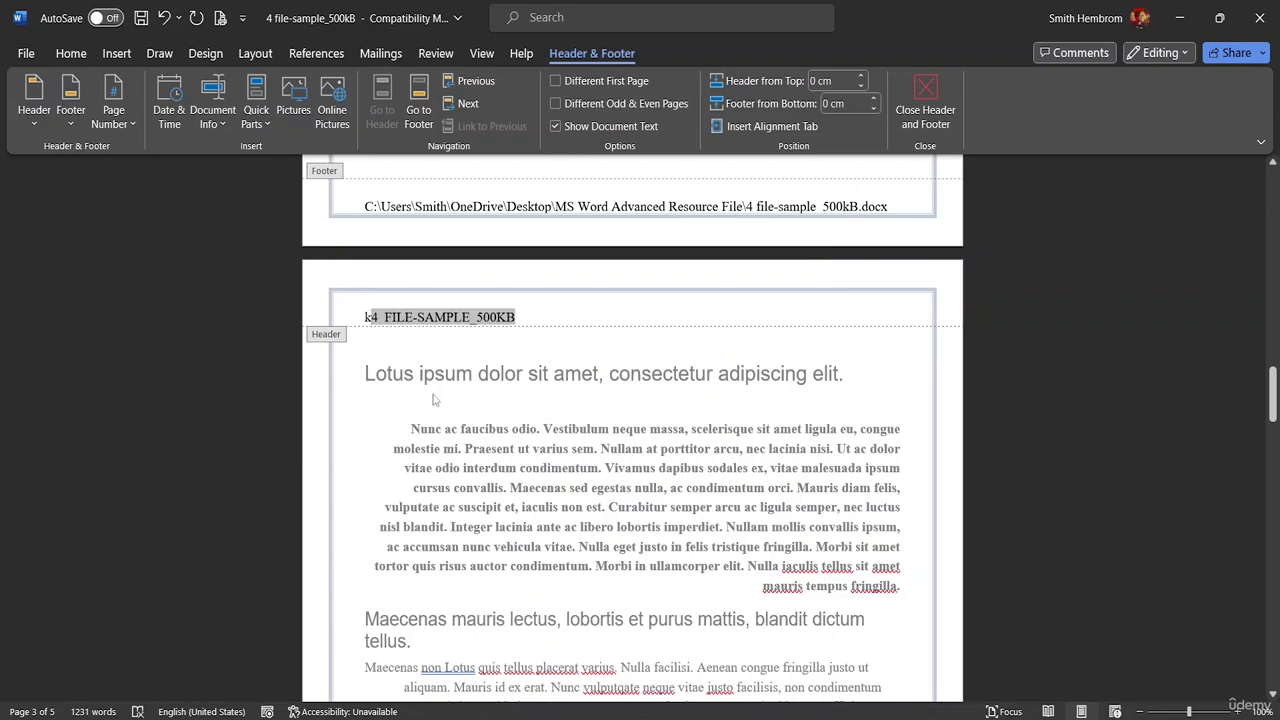
click(567, 303)
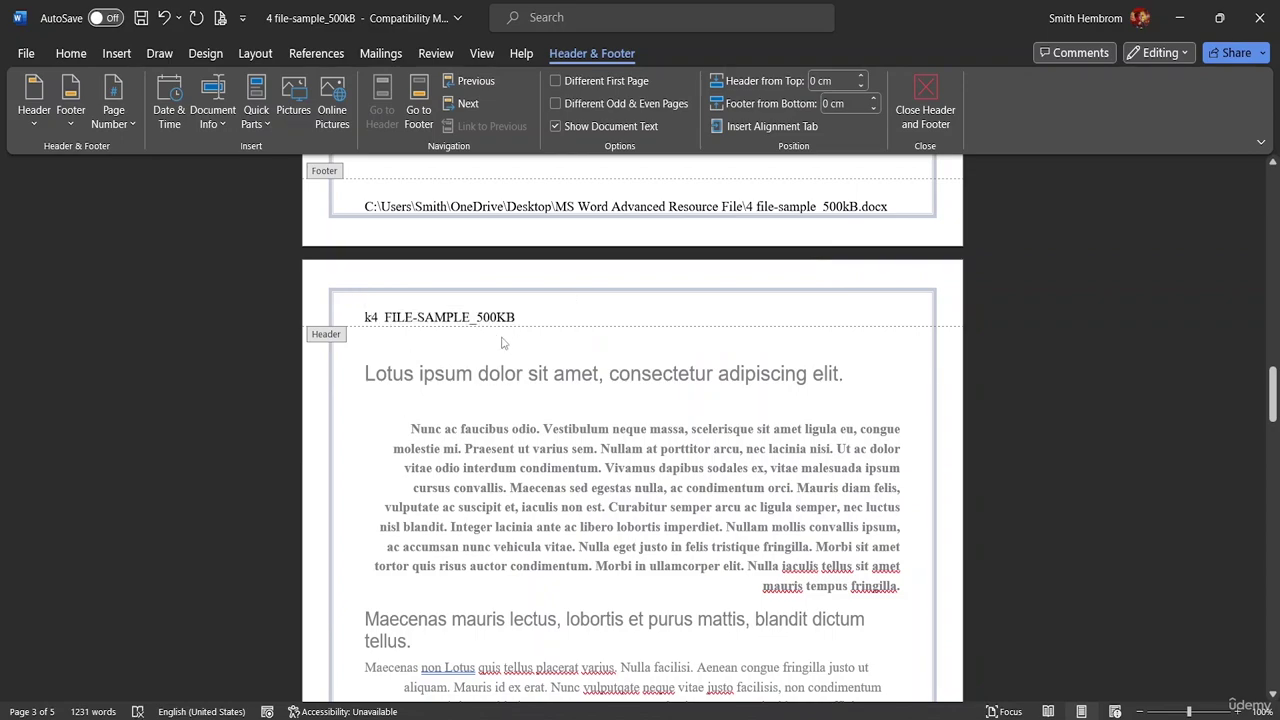
- Switch to File Explorer and check the footer's file path by browsing OneDrive, Desktop, MS Word Advanced Resource File, and close the window
drag(1273, 395, 1245, 393)
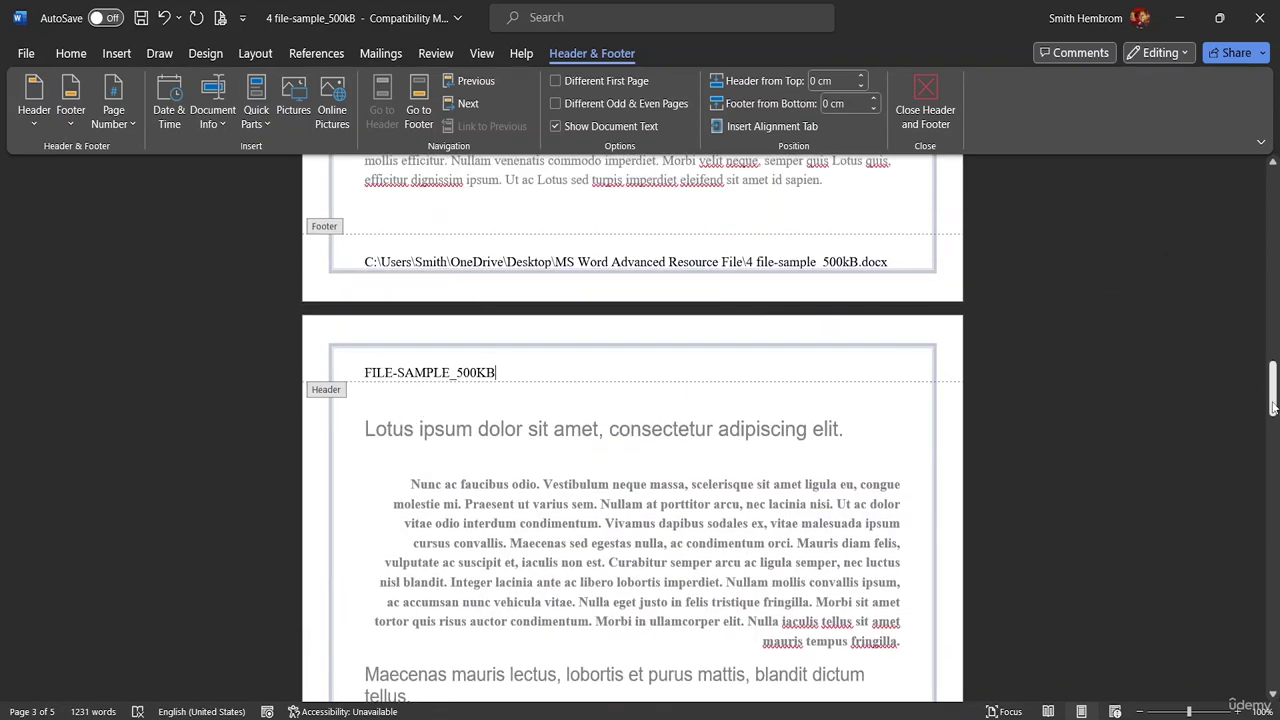
drag(1273, 405, 1273, 495)
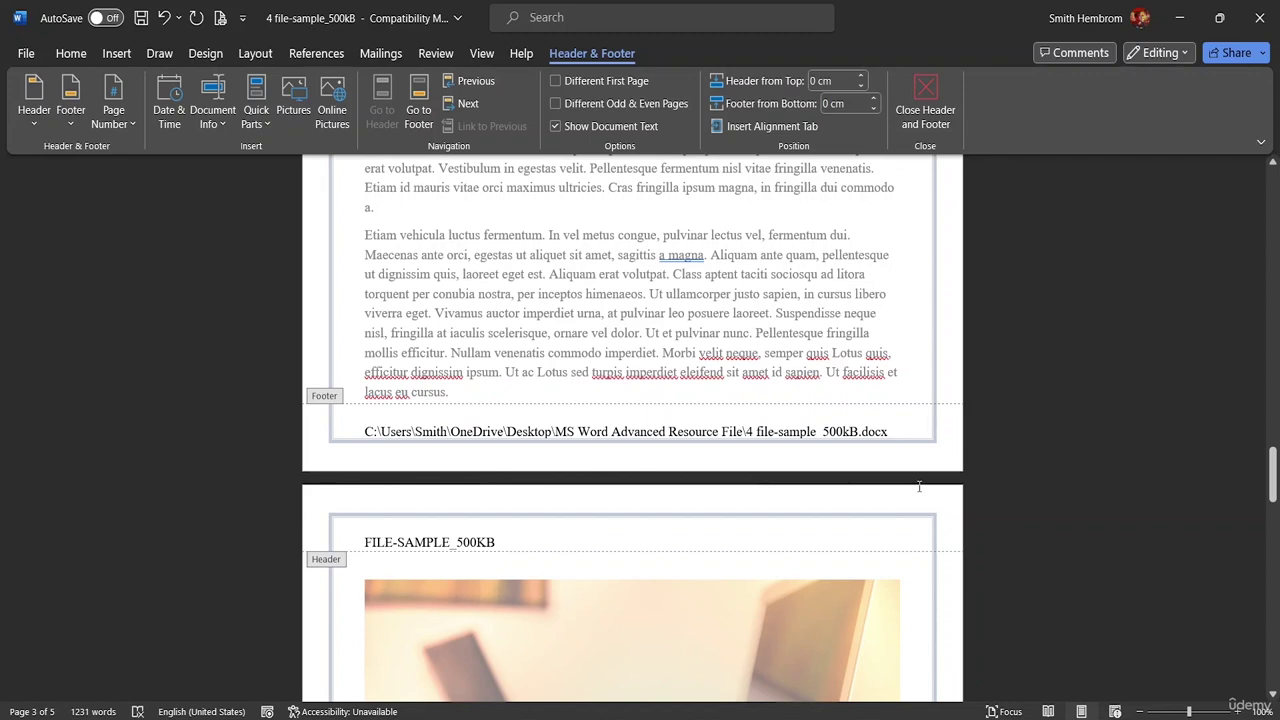
key(super+e)
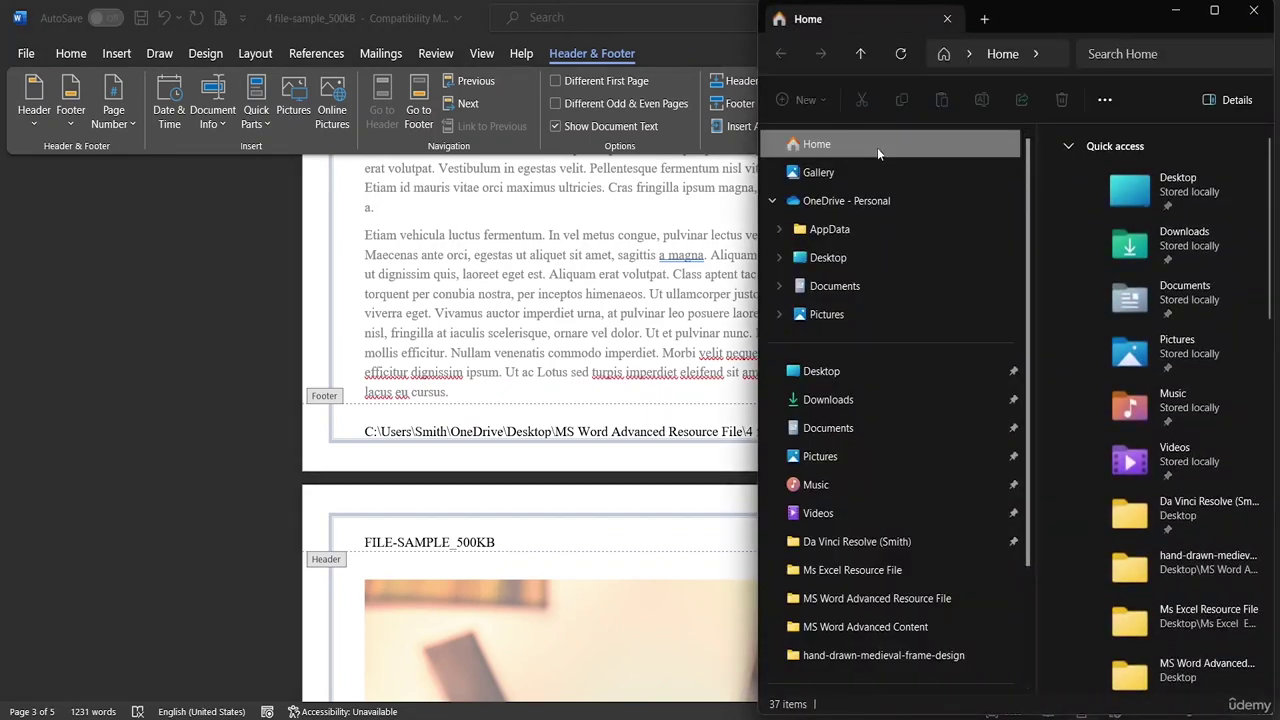
click(864, 202)
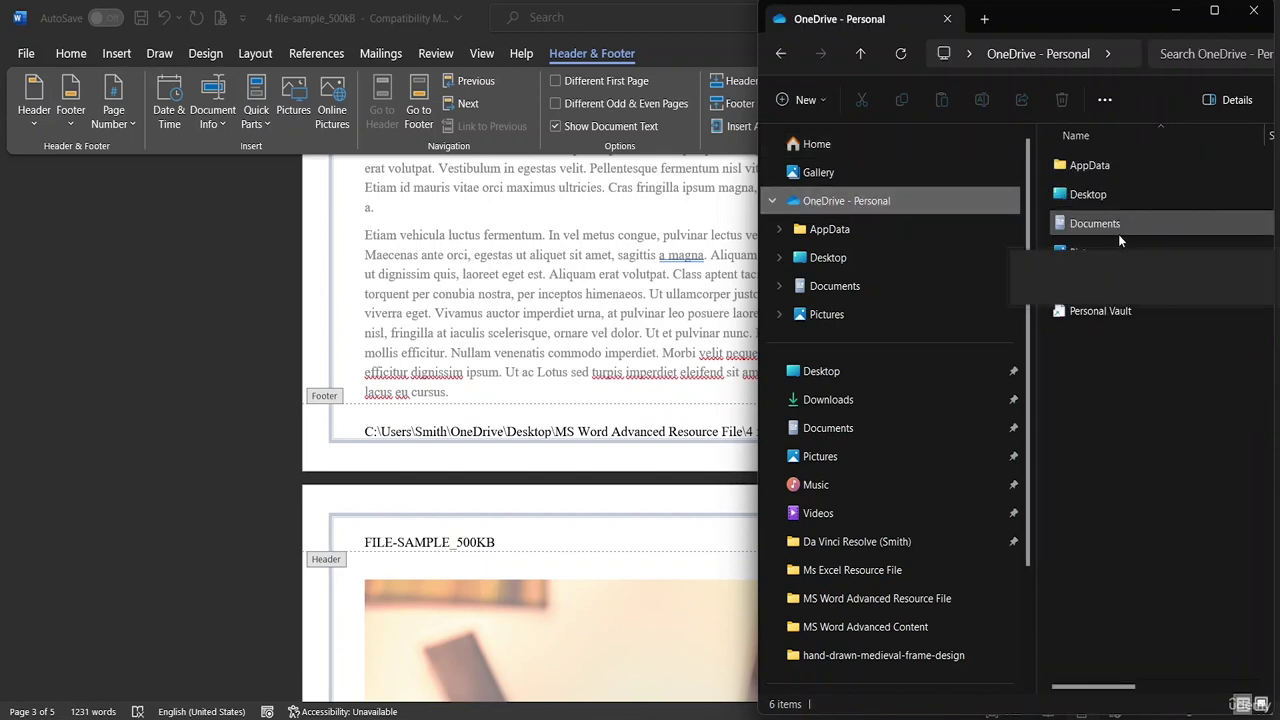
double_click(1095, 194)
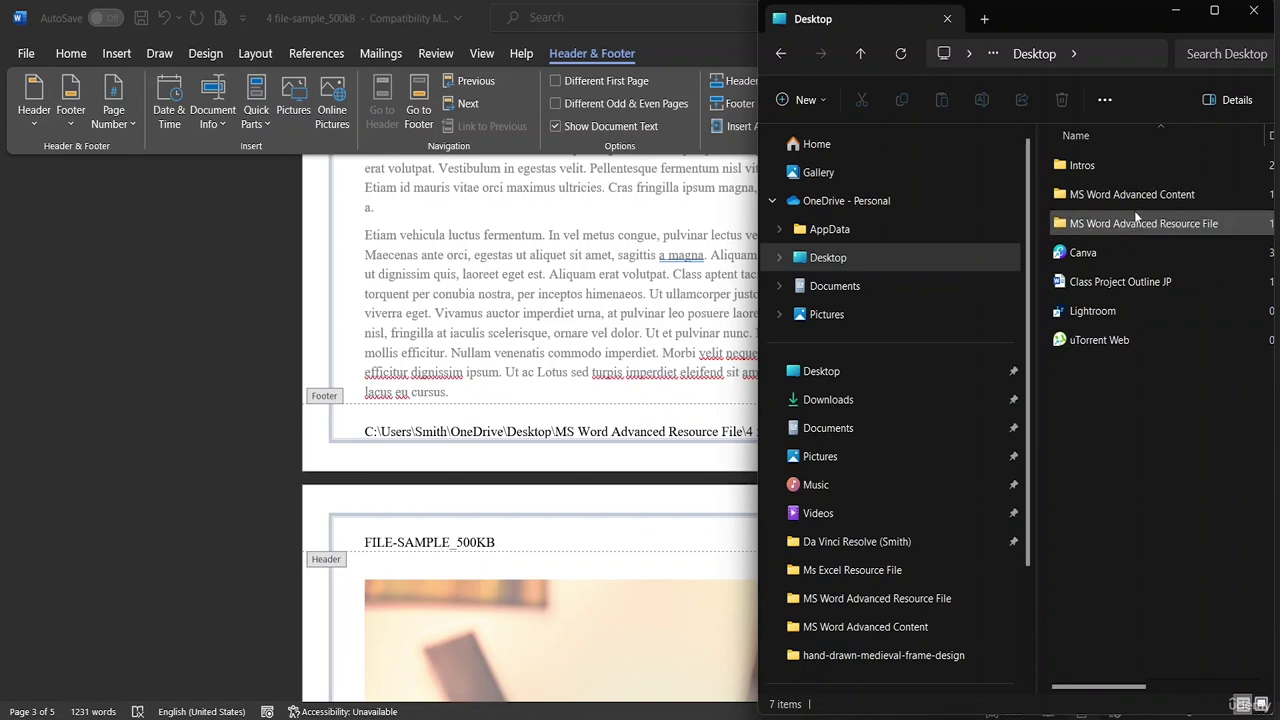
double_click(1133, 224)
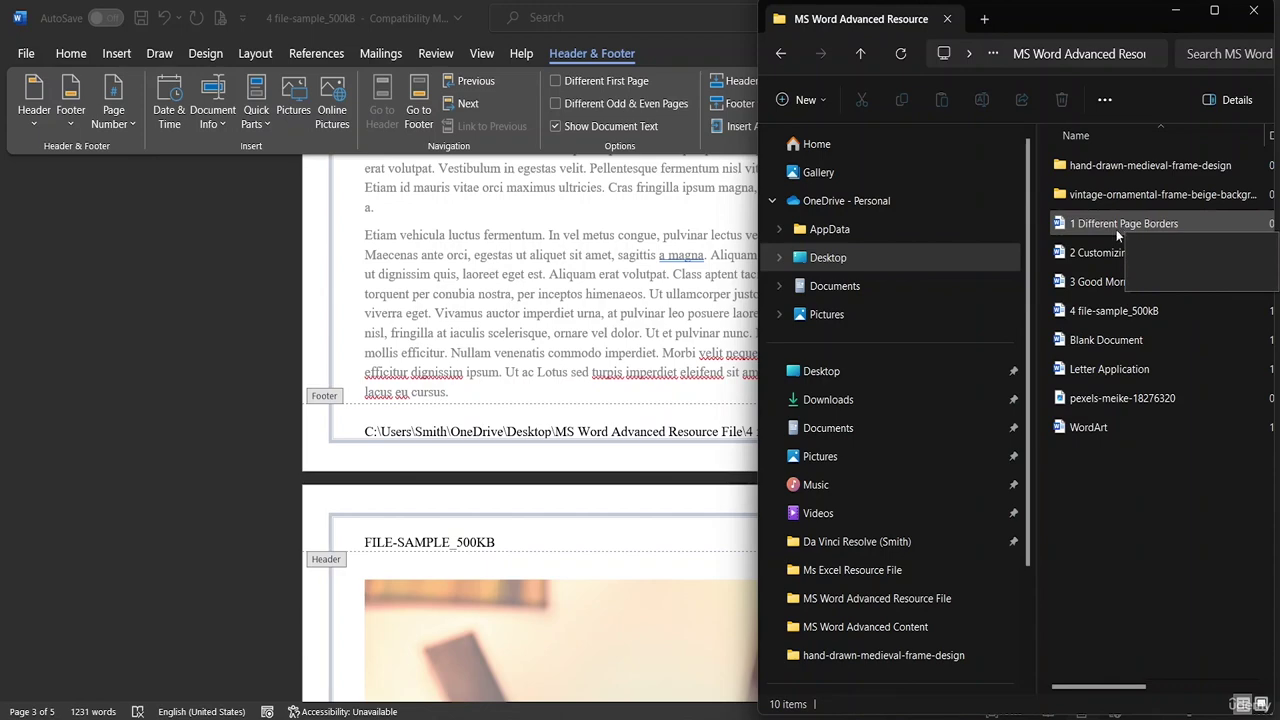
drag(1029, 32, 1060, 56)
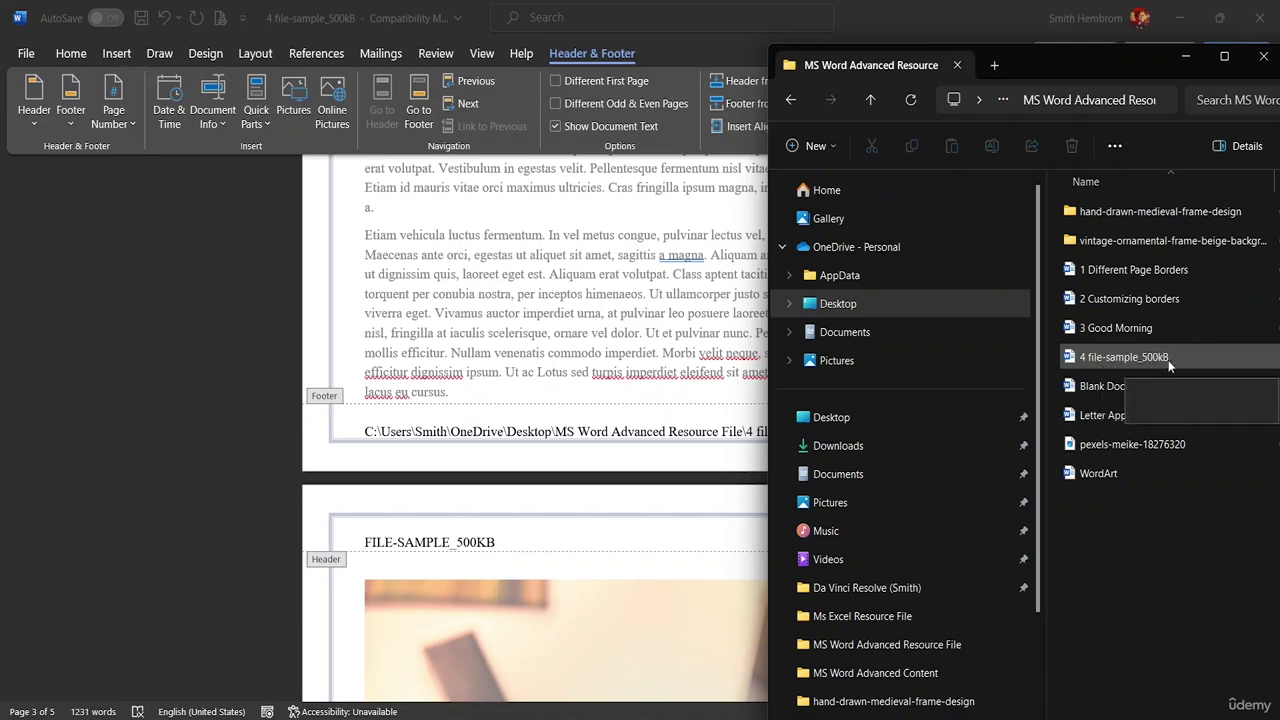
click(1264, 57)
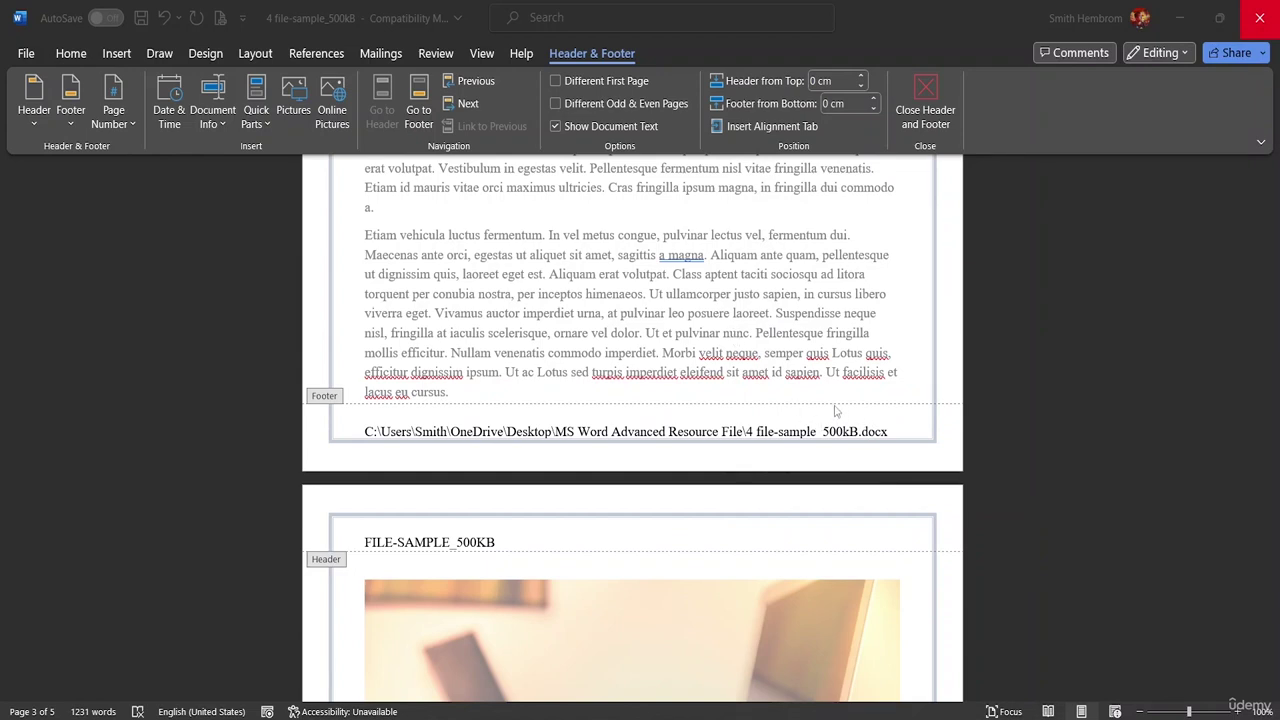
- Insert a FileName field from the Document Information category in Title case format after FILE-SAMPLE_500KB in the header
click(220, 124)
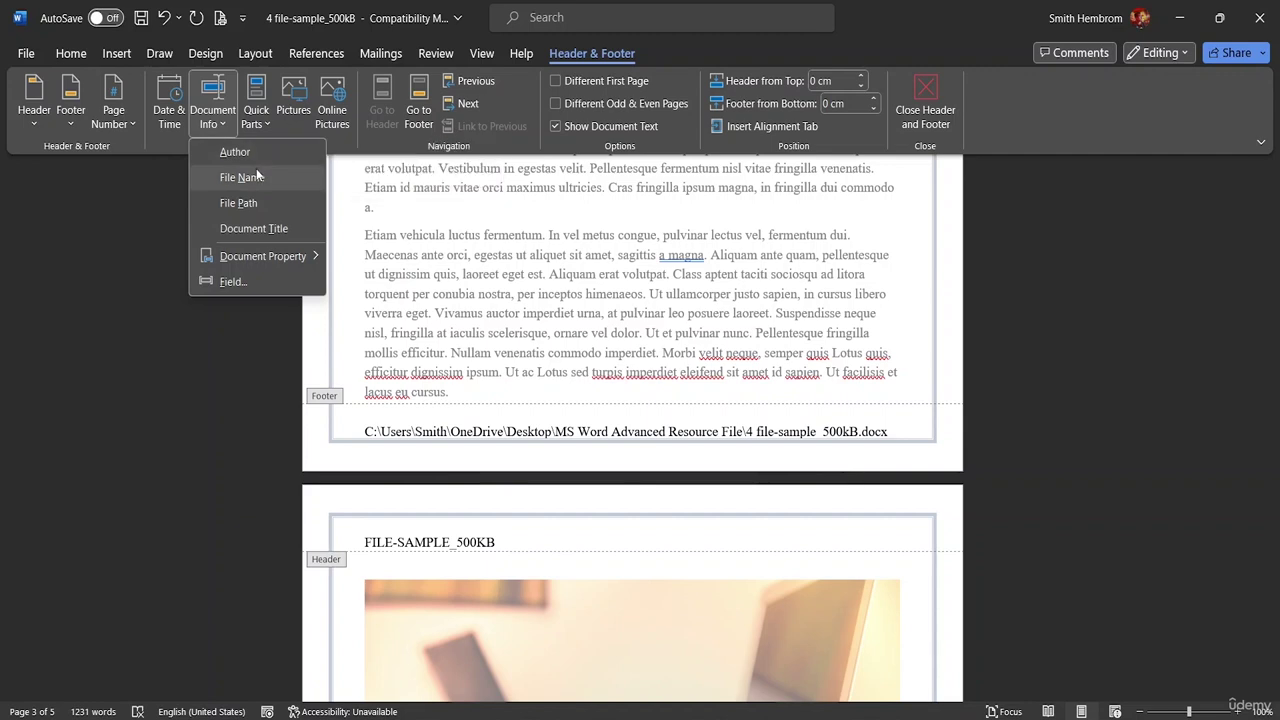
mouse_move(264, 255)
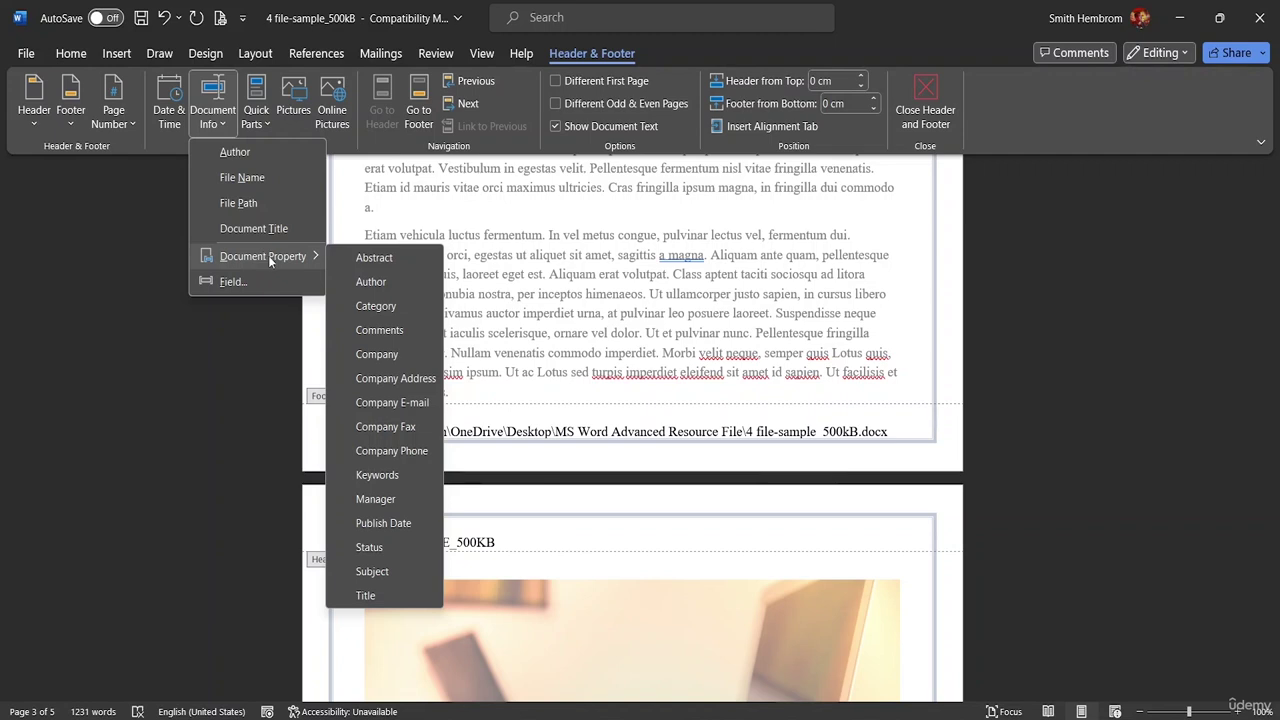
click(264, 127)
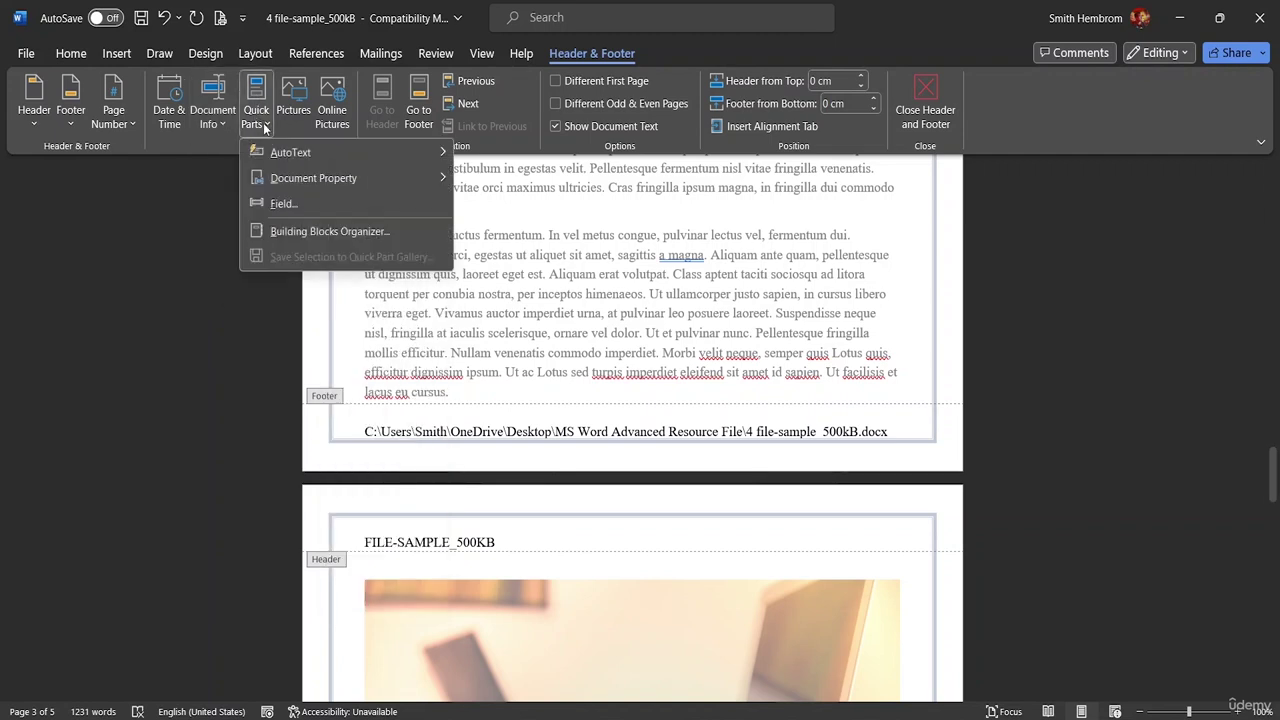
mouse_move(268, 156)
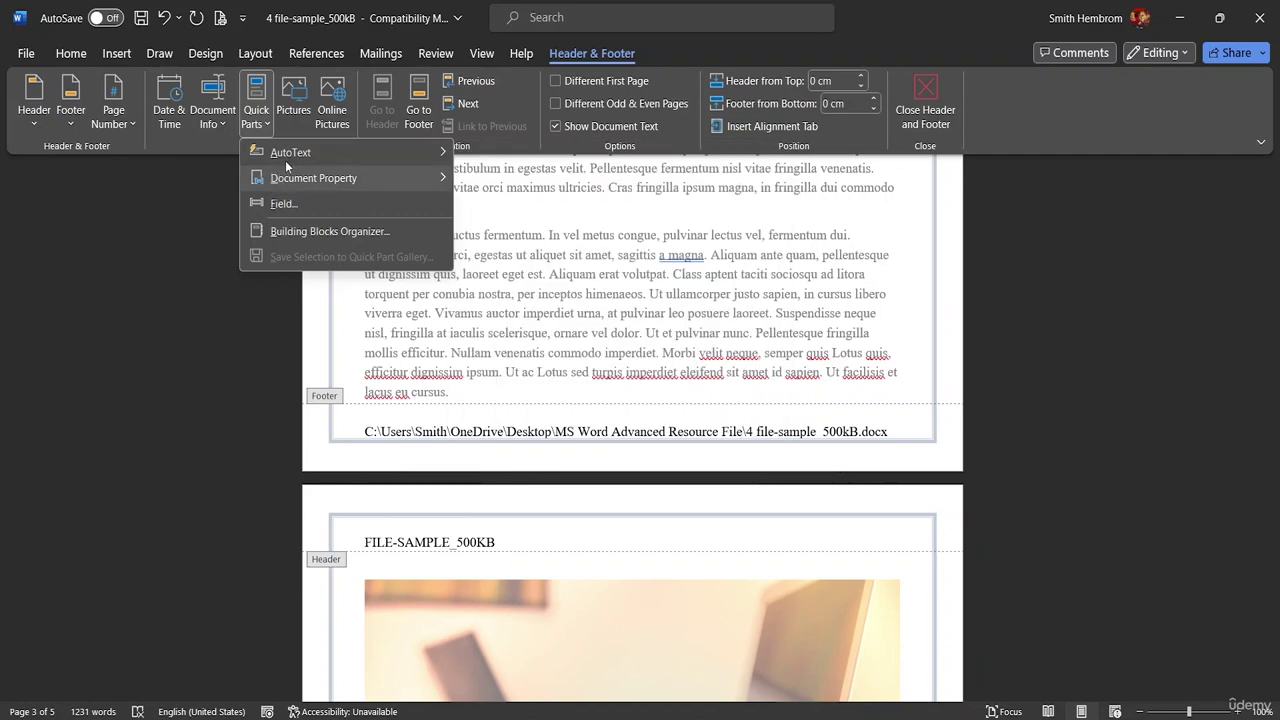
mouse_move(292, 186)
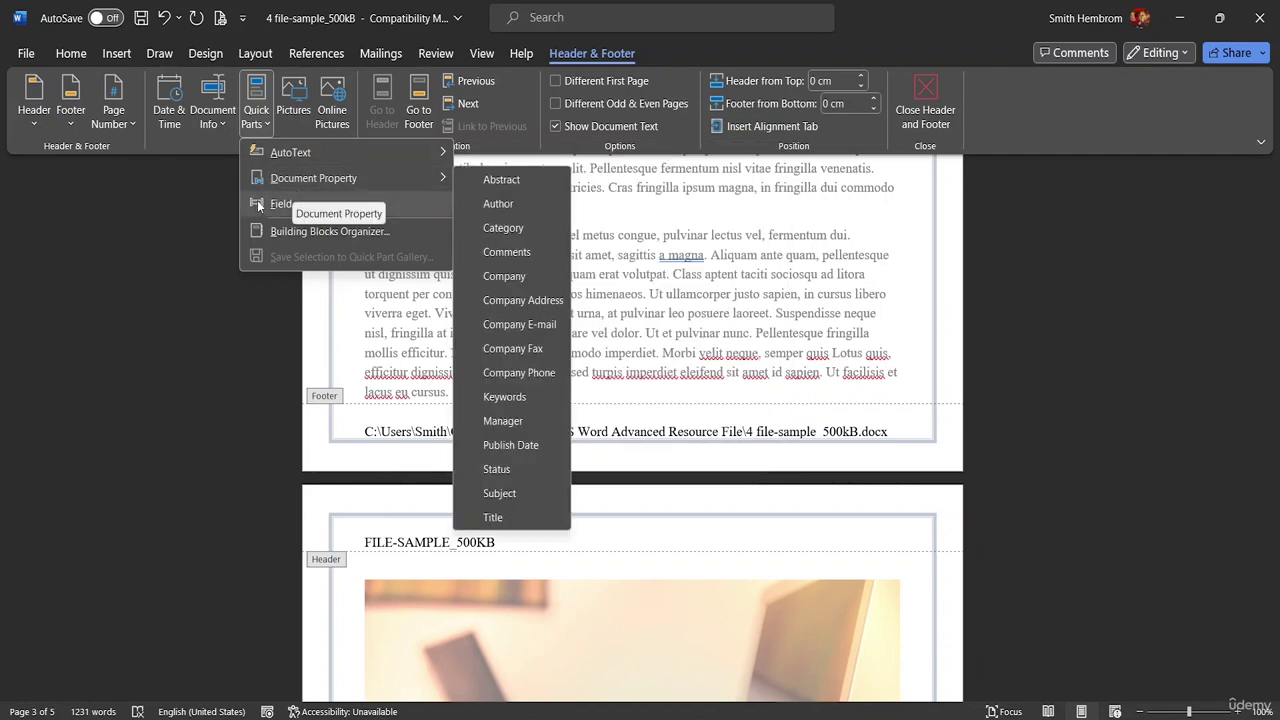
click(263, 204)
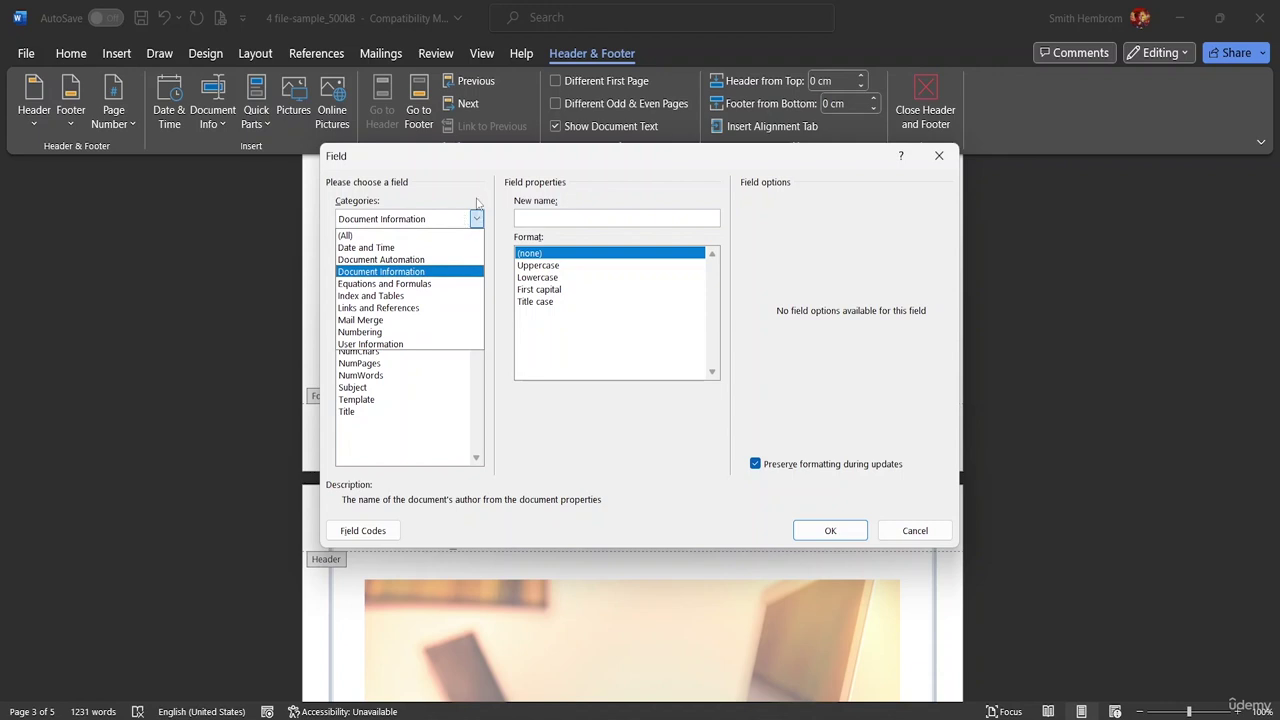
click(466, 218)
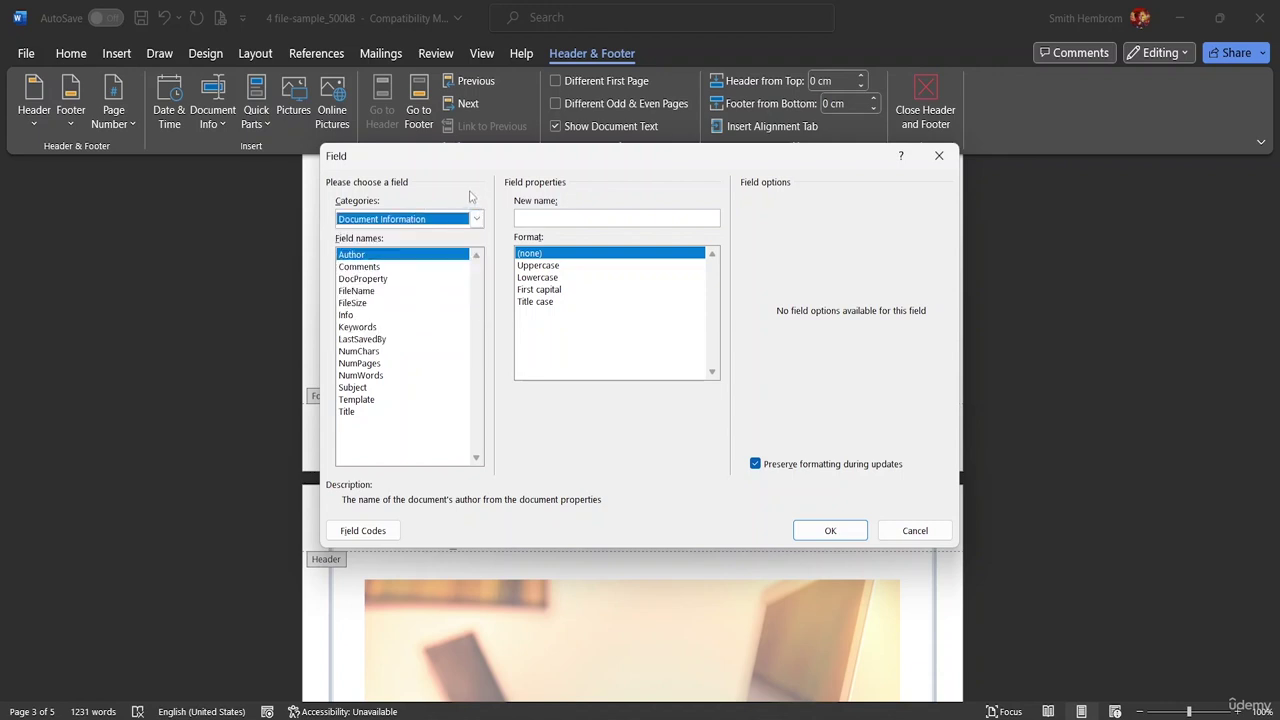
click(358, 291)
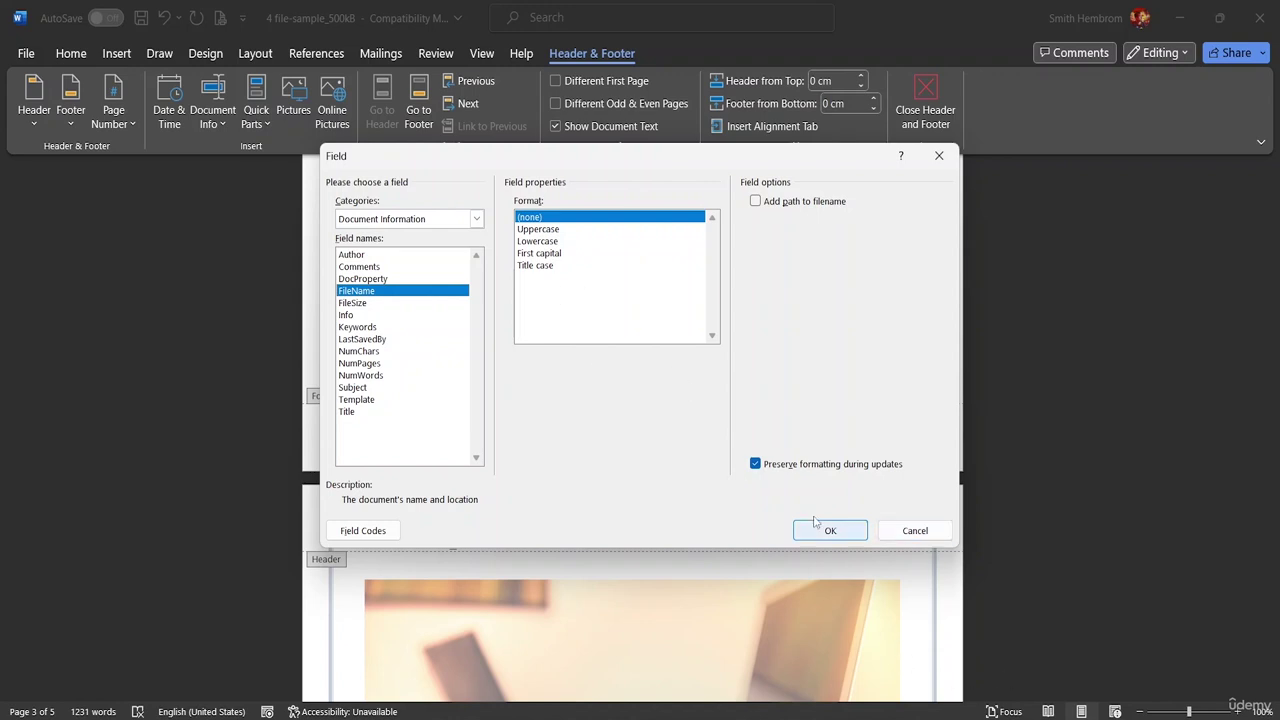
click(530, 266)
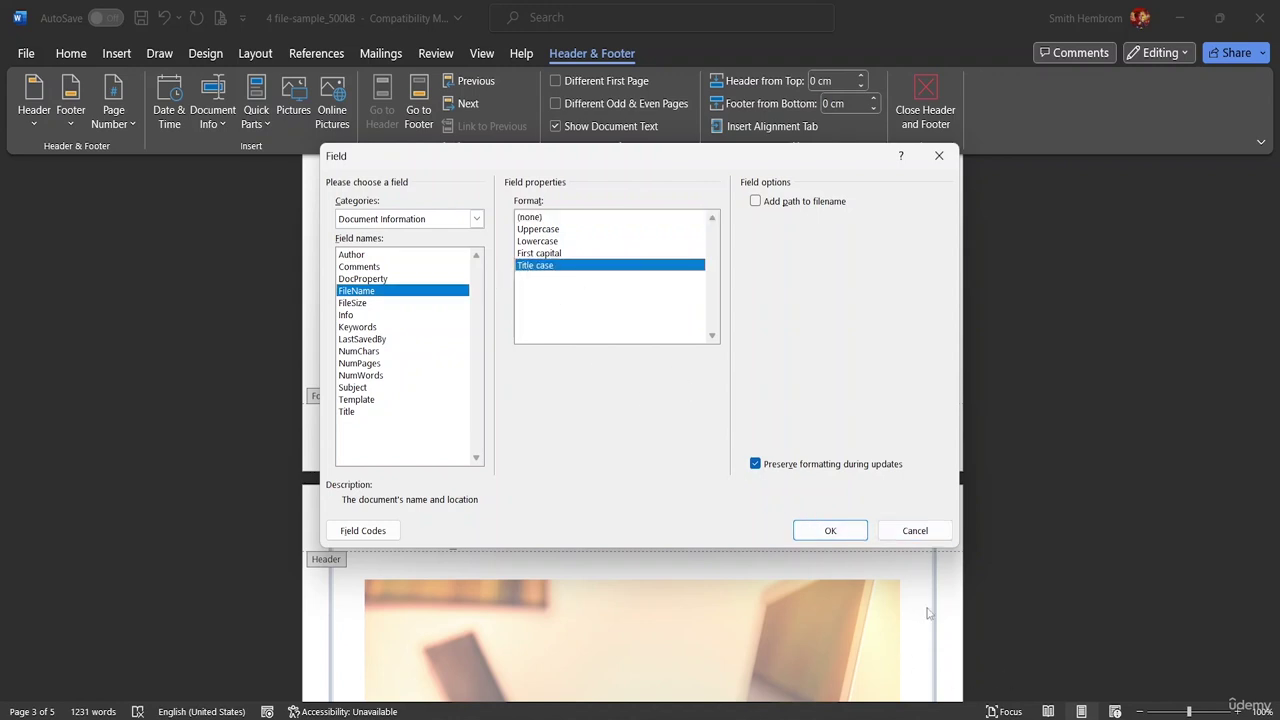
click(845, 530)
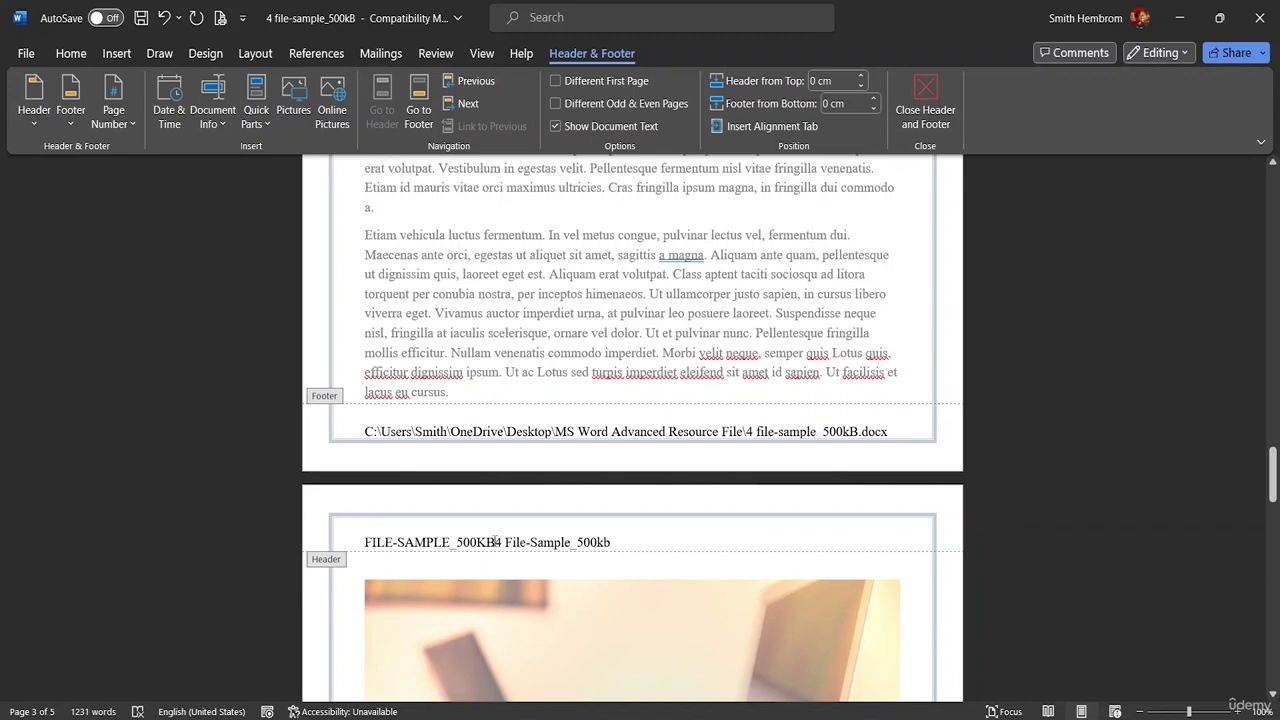
- Space the title-case file name away from the uppercase one so it sits near the header's right margin
click(495, 542)
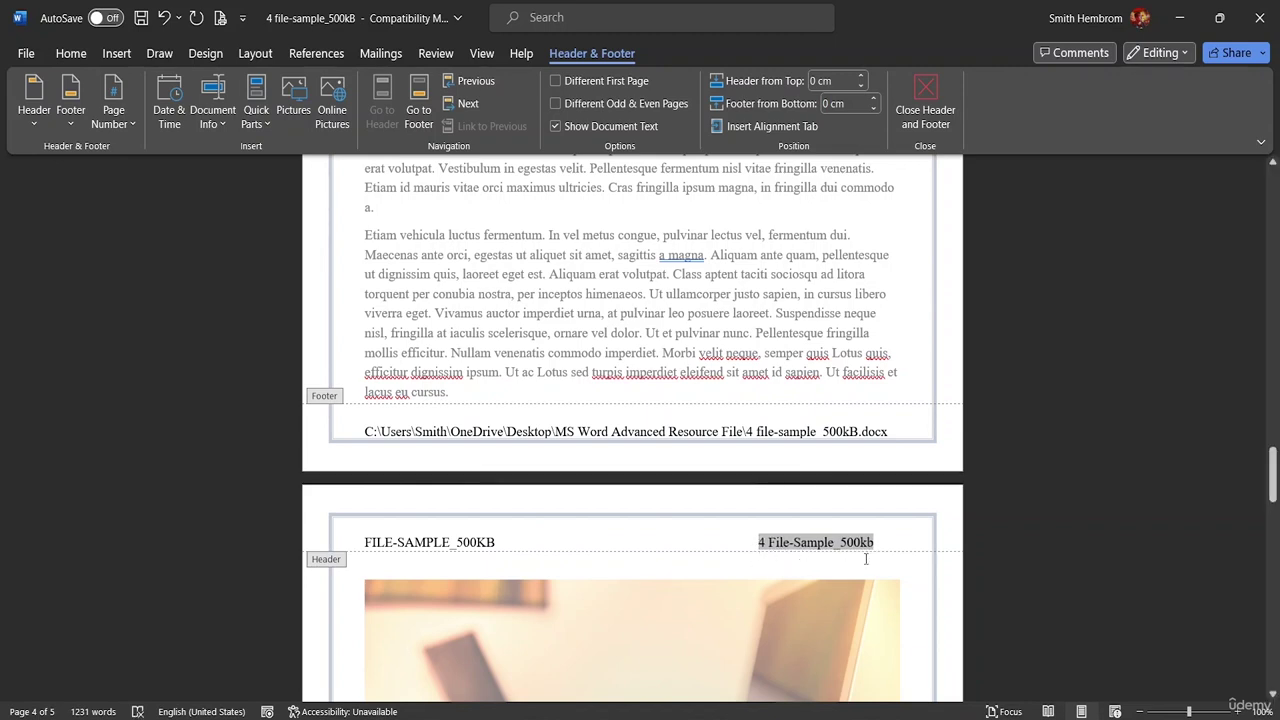
click(722, 540)
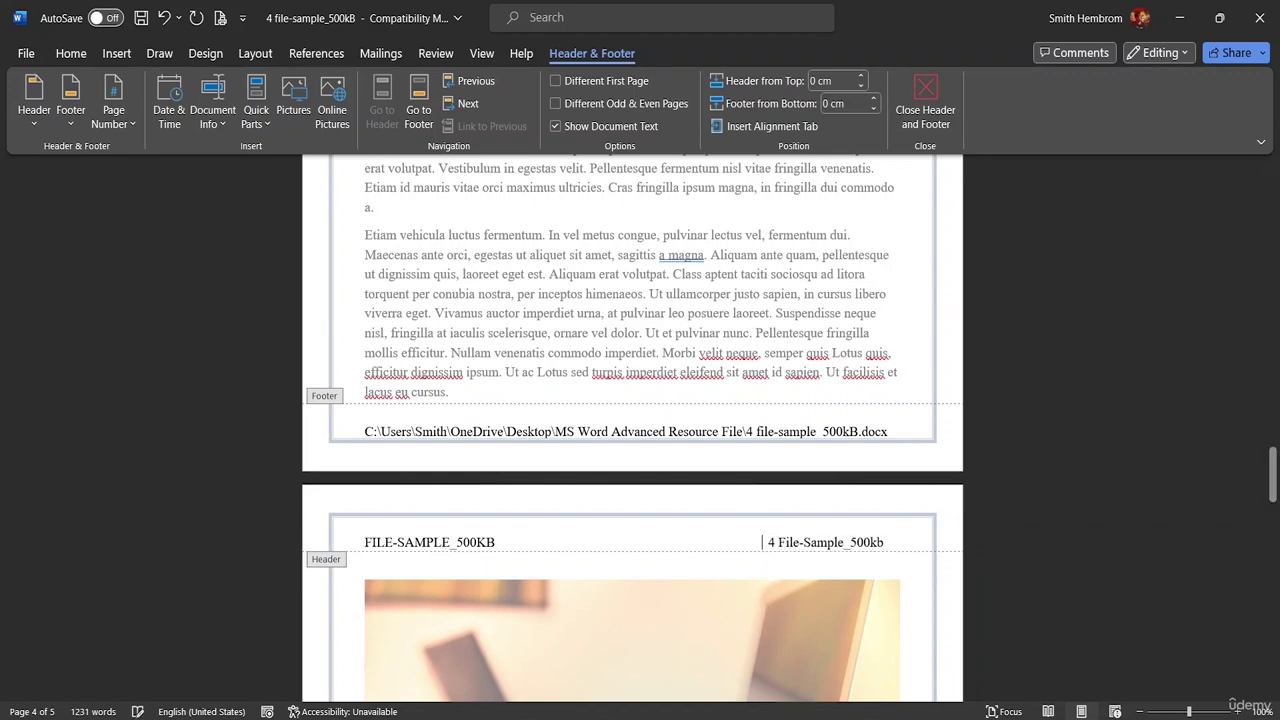
key(BackSpace)
key(BackSpace)
key(BackSpace)
key(BackSpace)
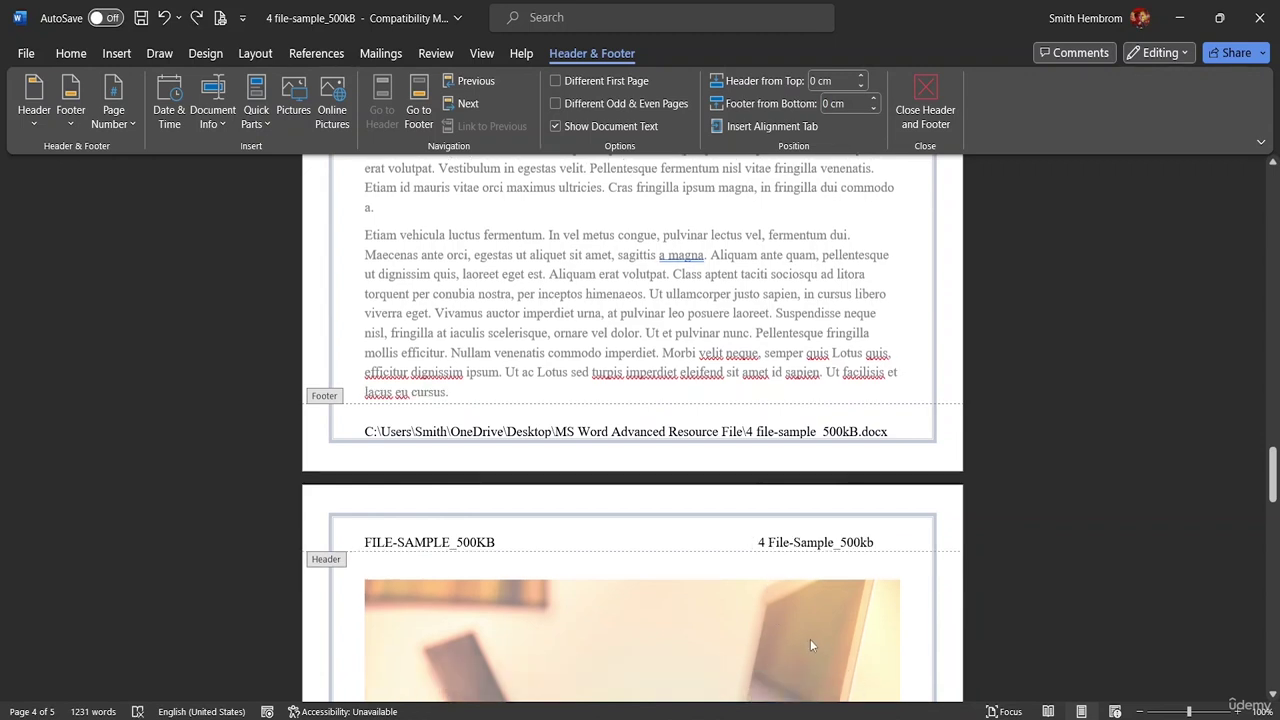
- Examine the header on the preceding page for the two separated file names
scroll(738, 408, up, 4)
scroll(738, 408, up, 8)
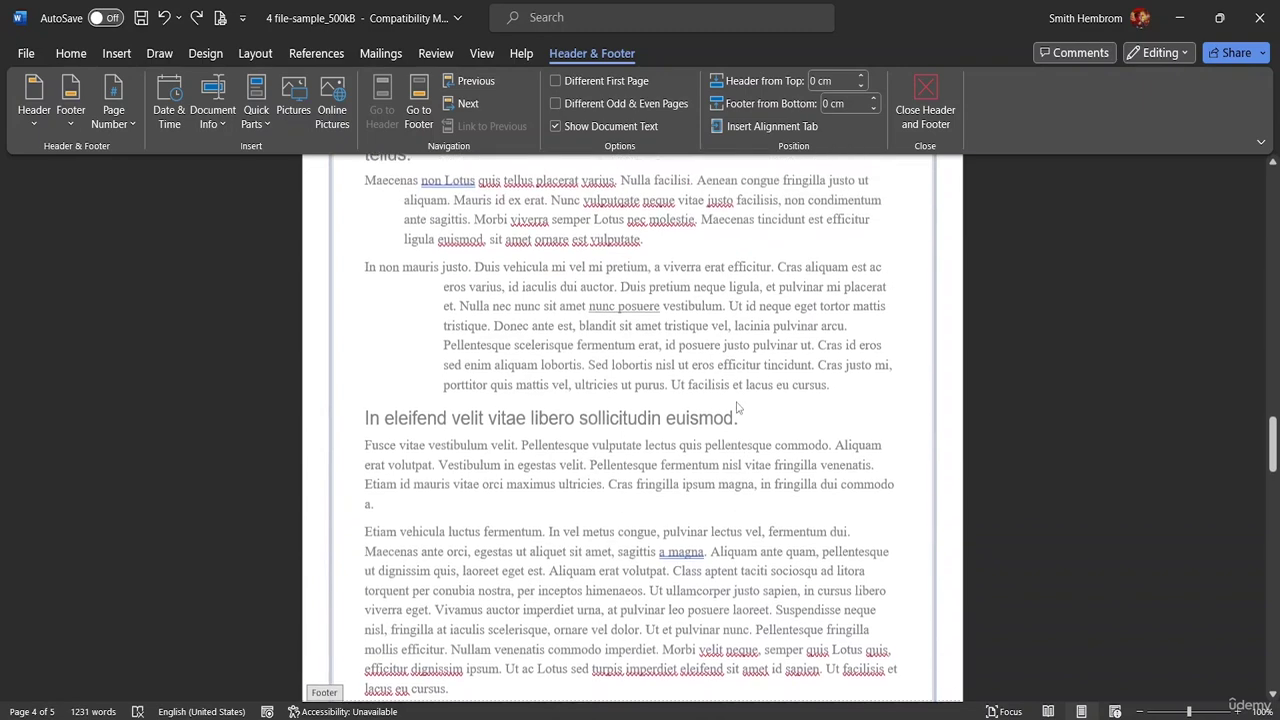
scroll(727, 398, up, 1)
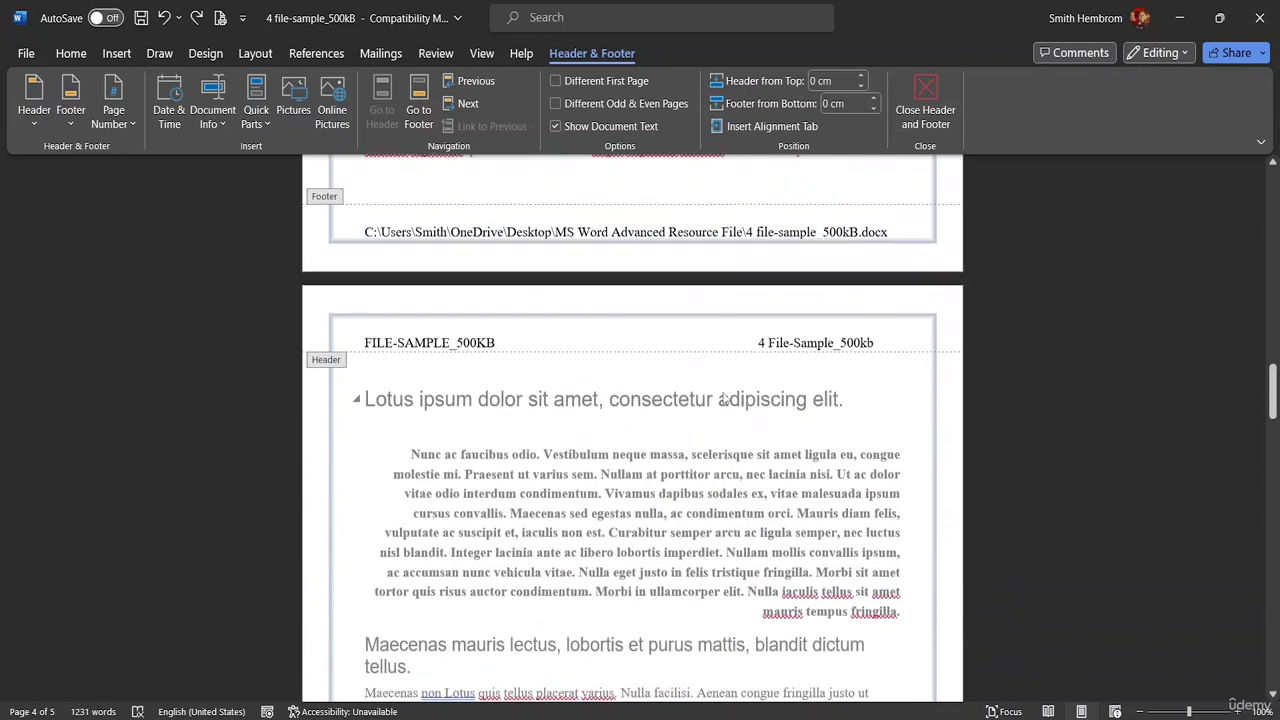